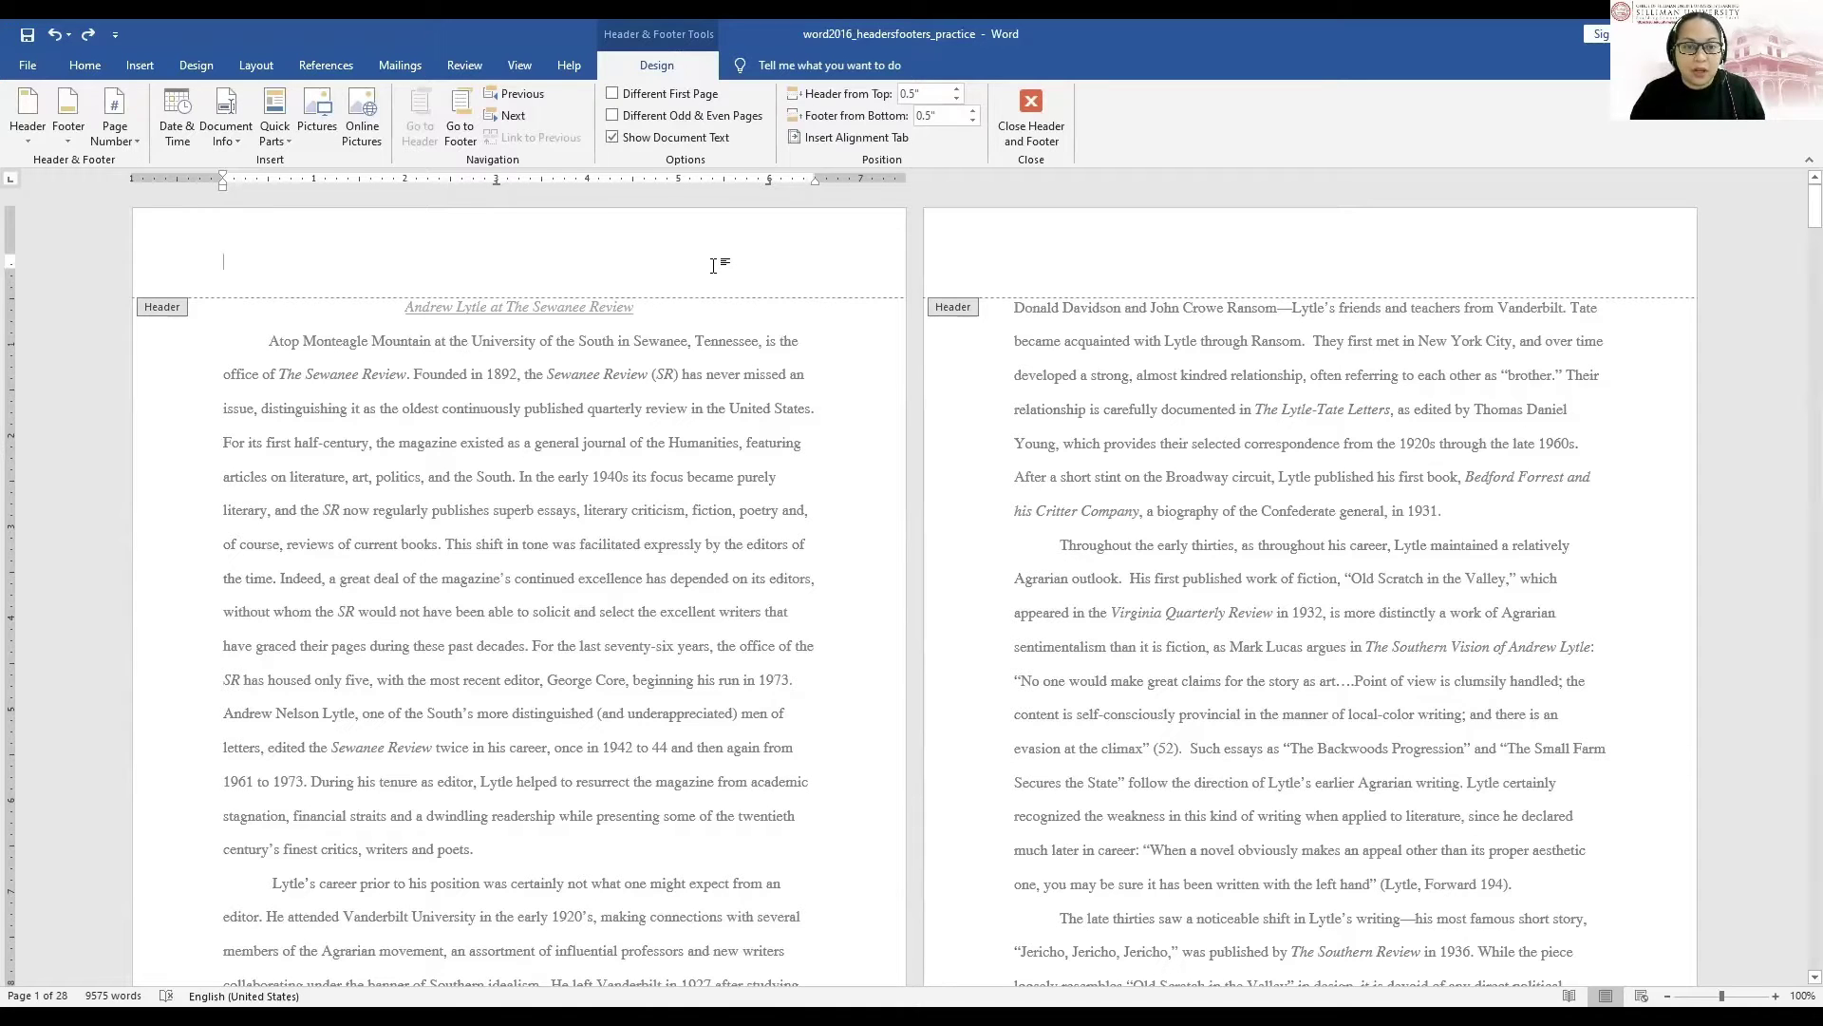
Enter the author's full name as plain text in the page header and return to the document body
type("Alfi")
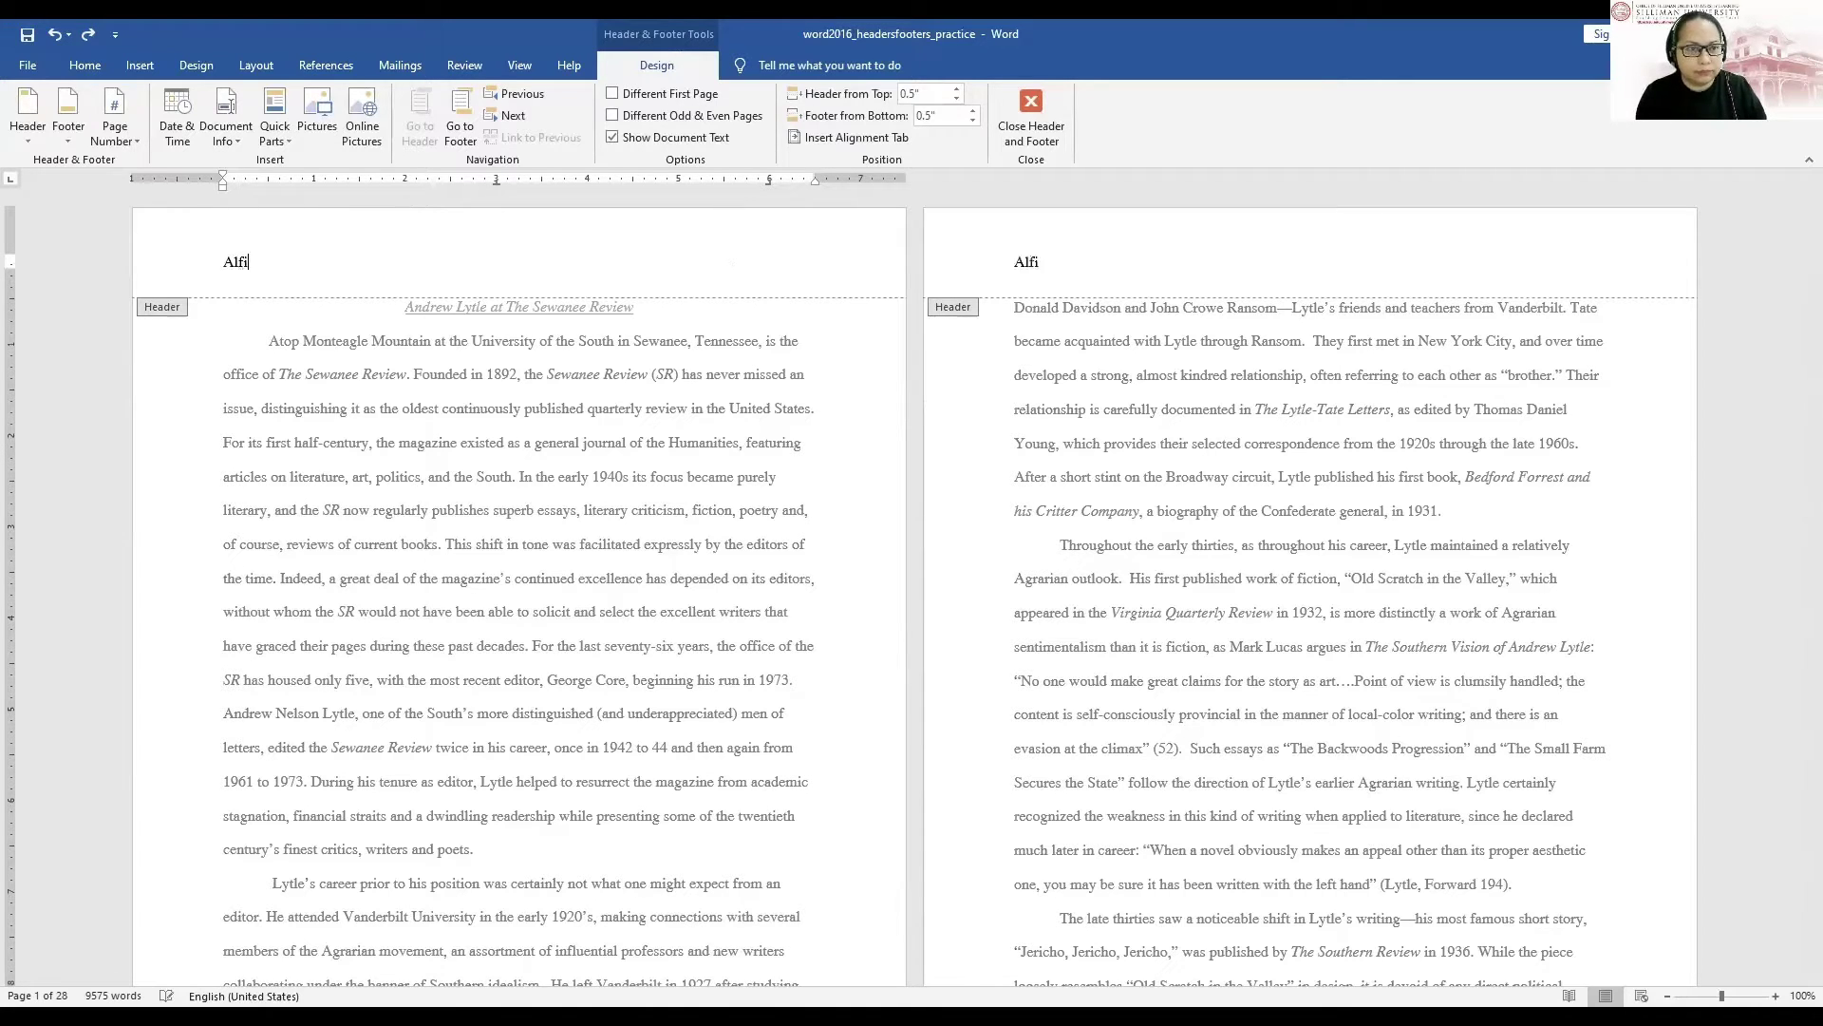
type("e Arcelo")
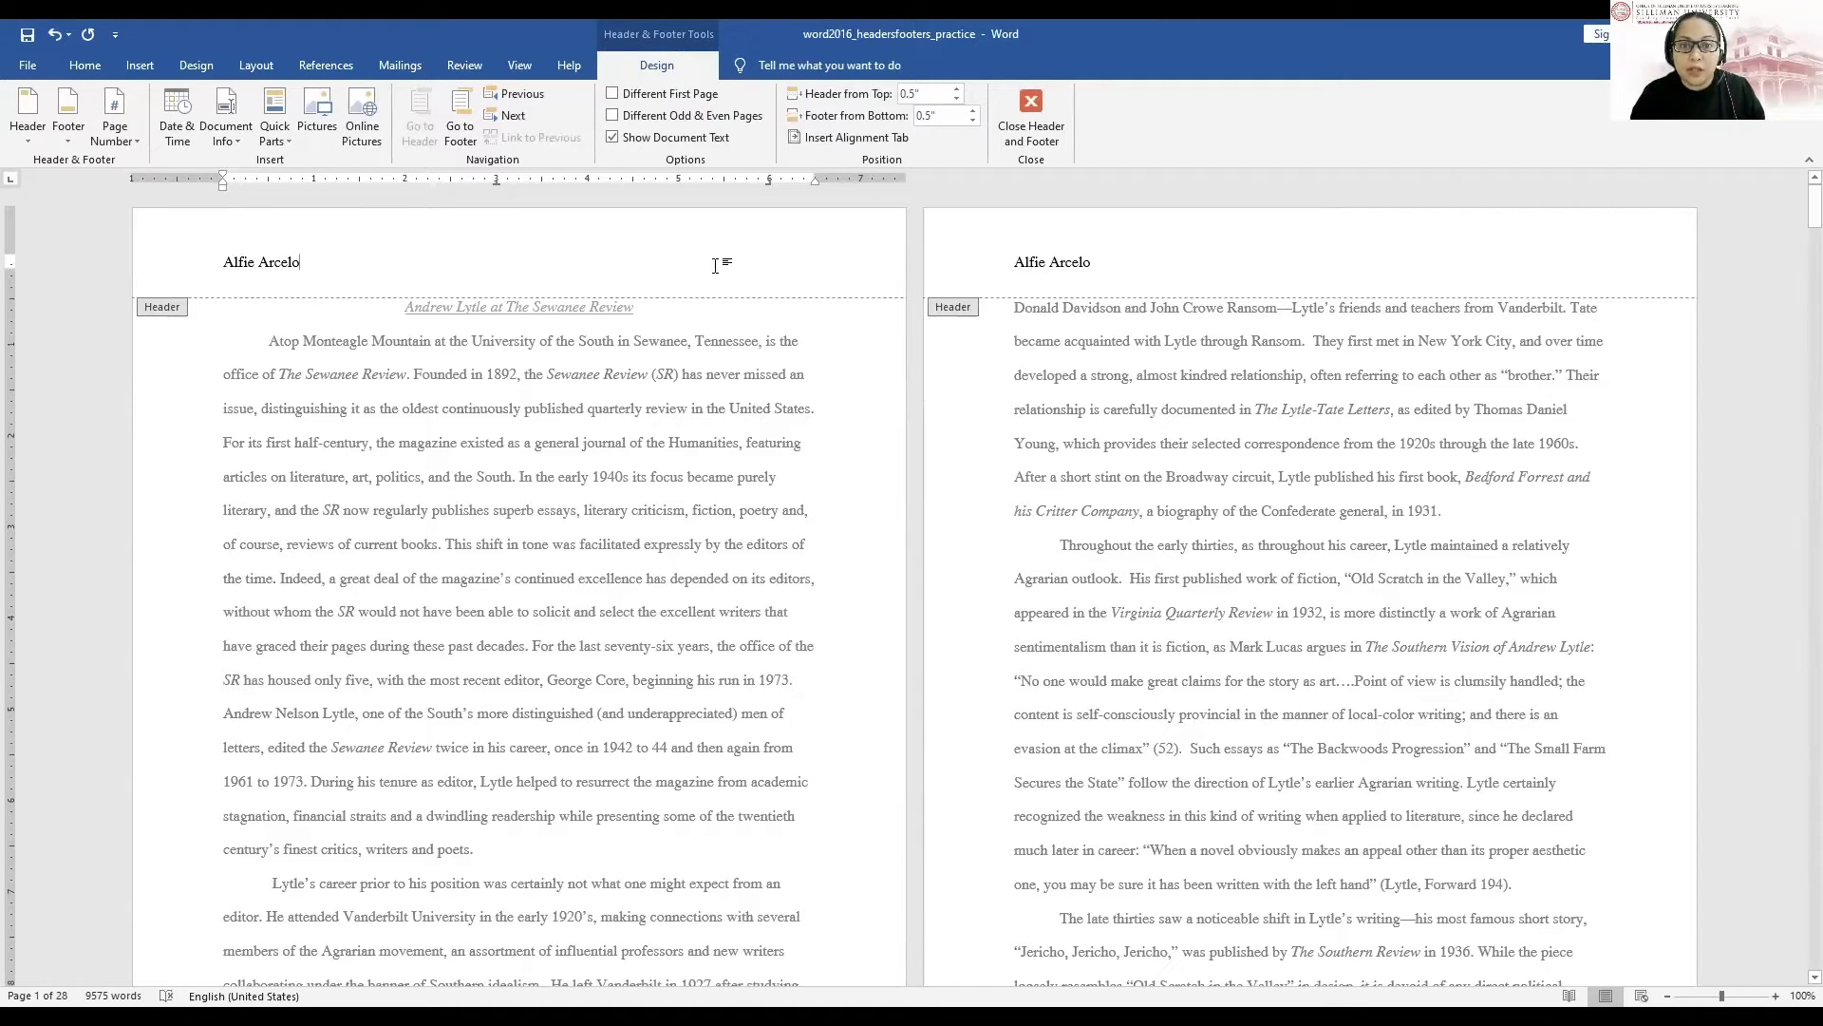
key("Escape")
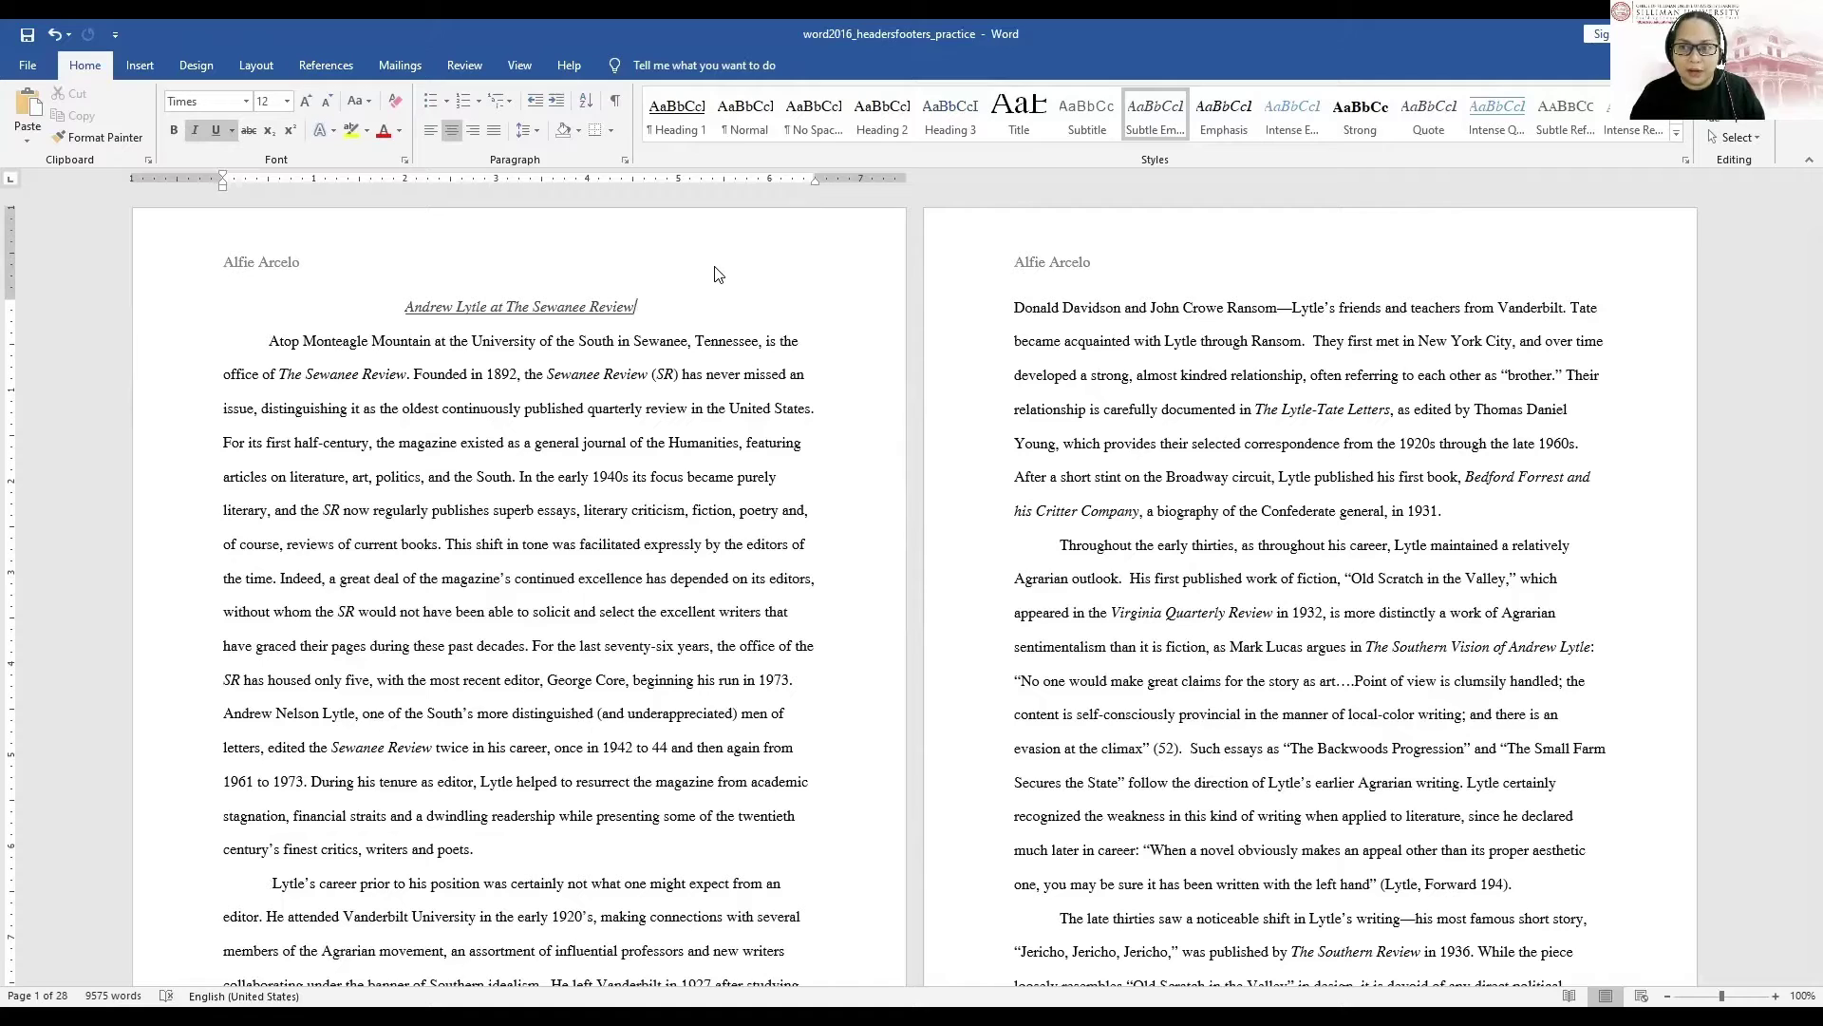
Replace the page header with the built-in Banded header design
key("Home")
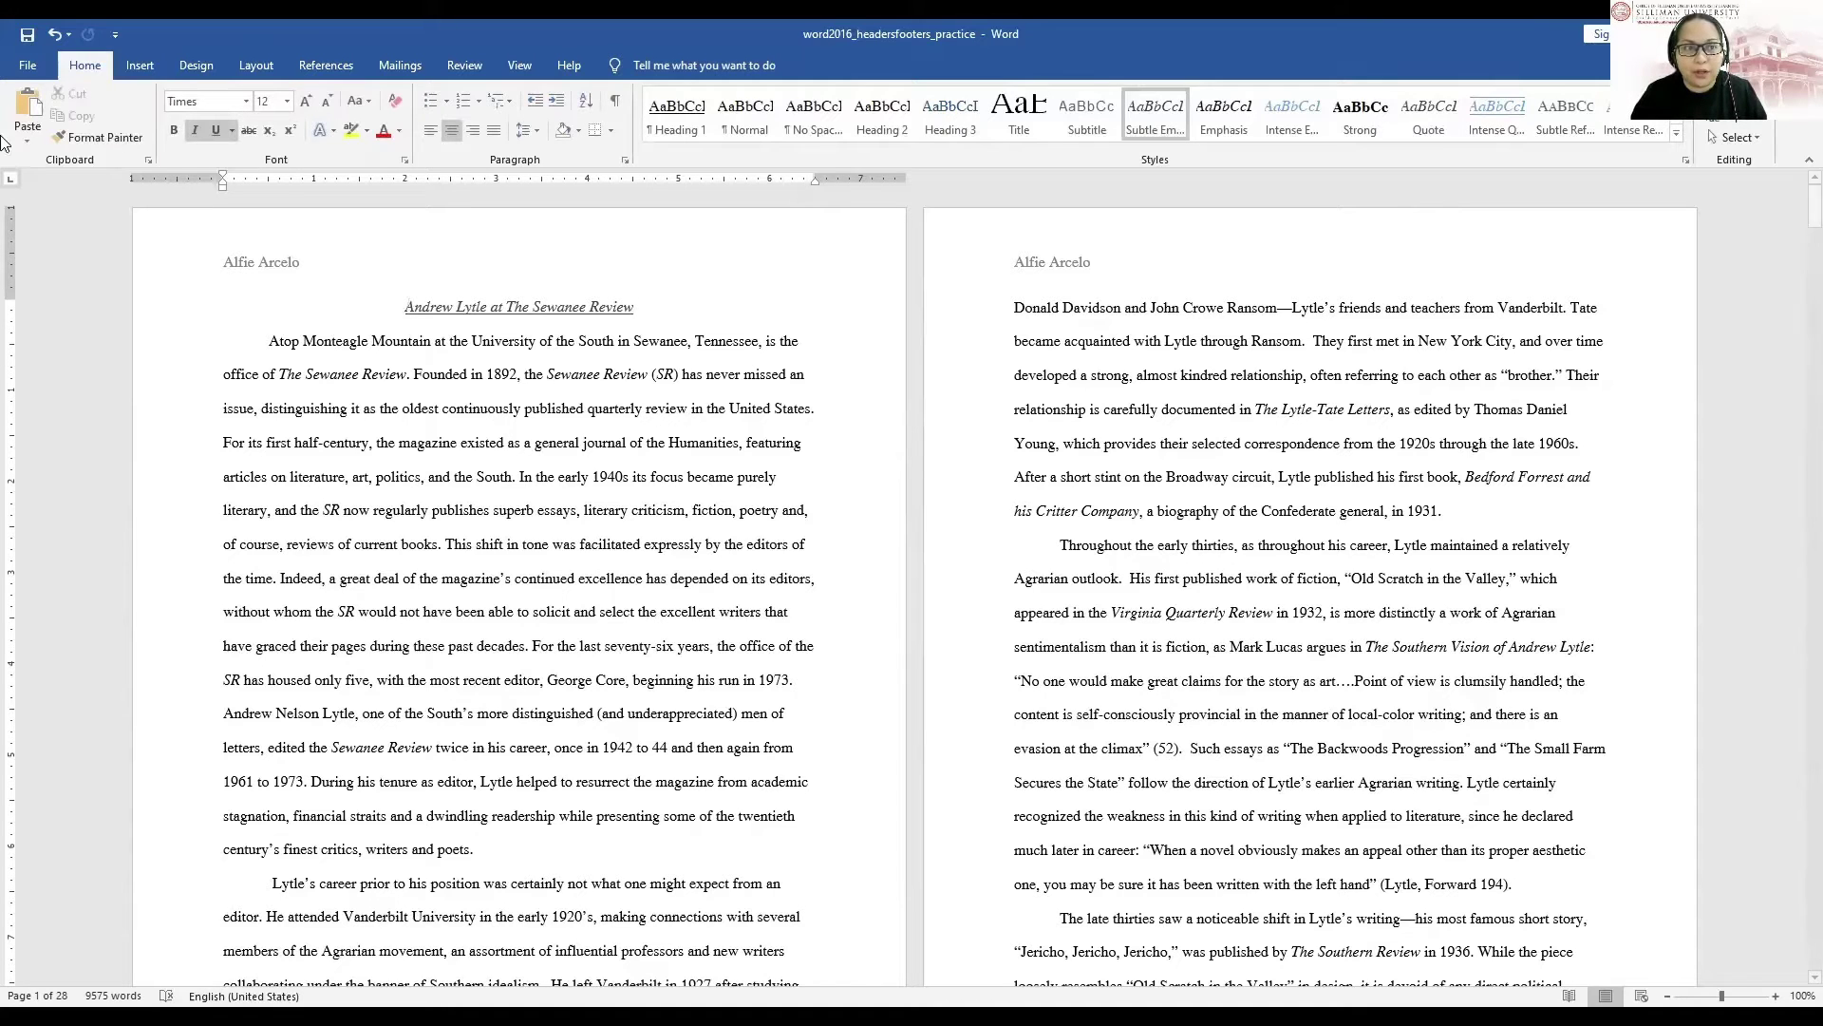
left_click(135, 70)
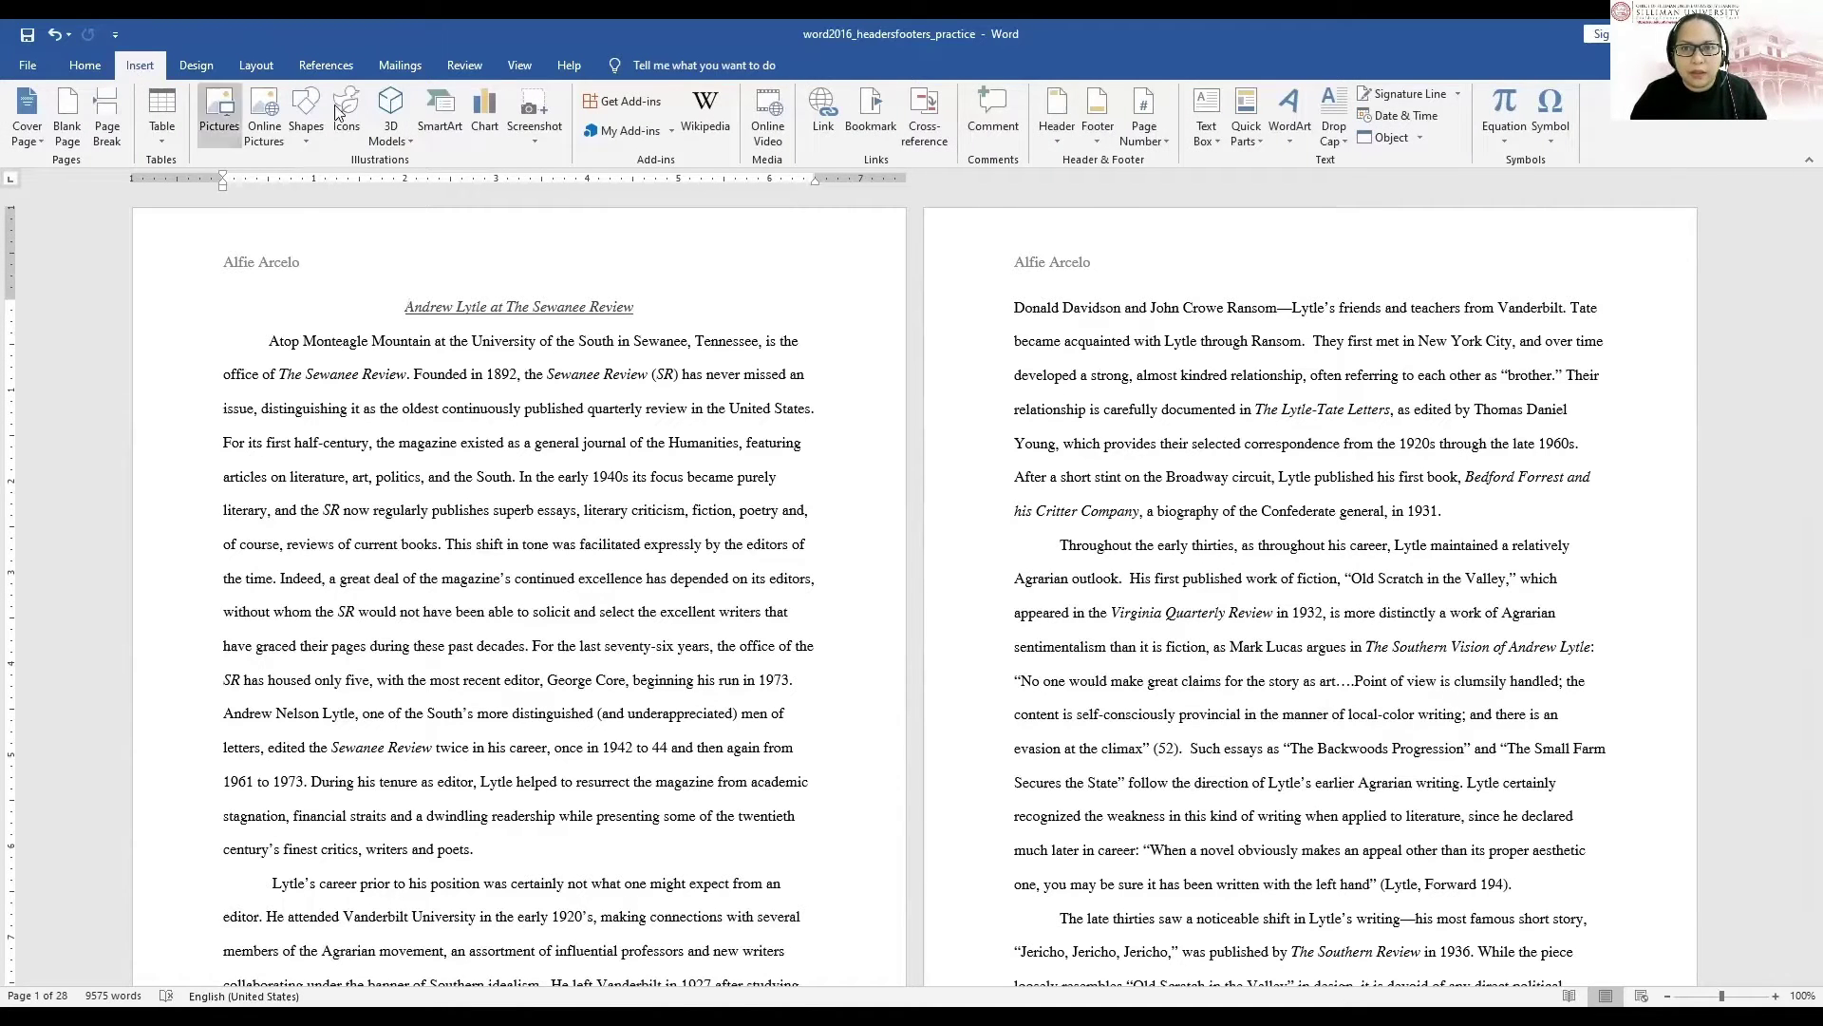
left_click(1060, 133)
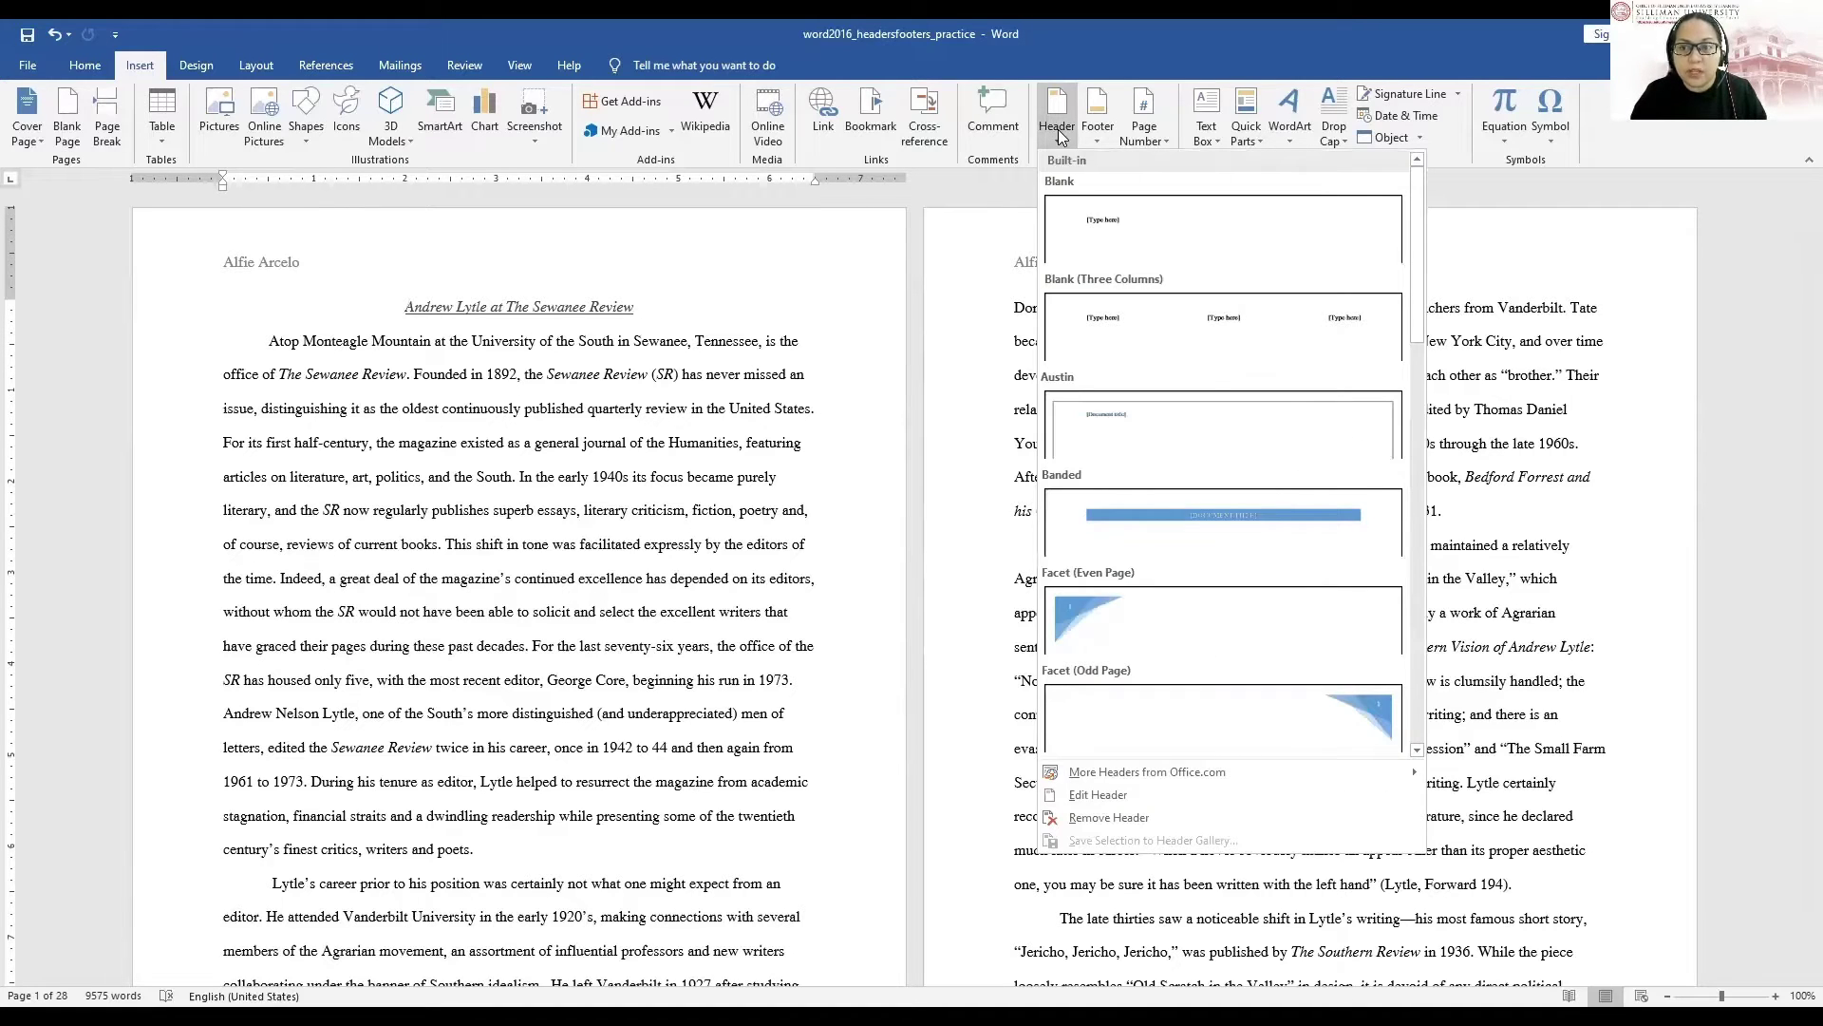
left_click(1242, 535)
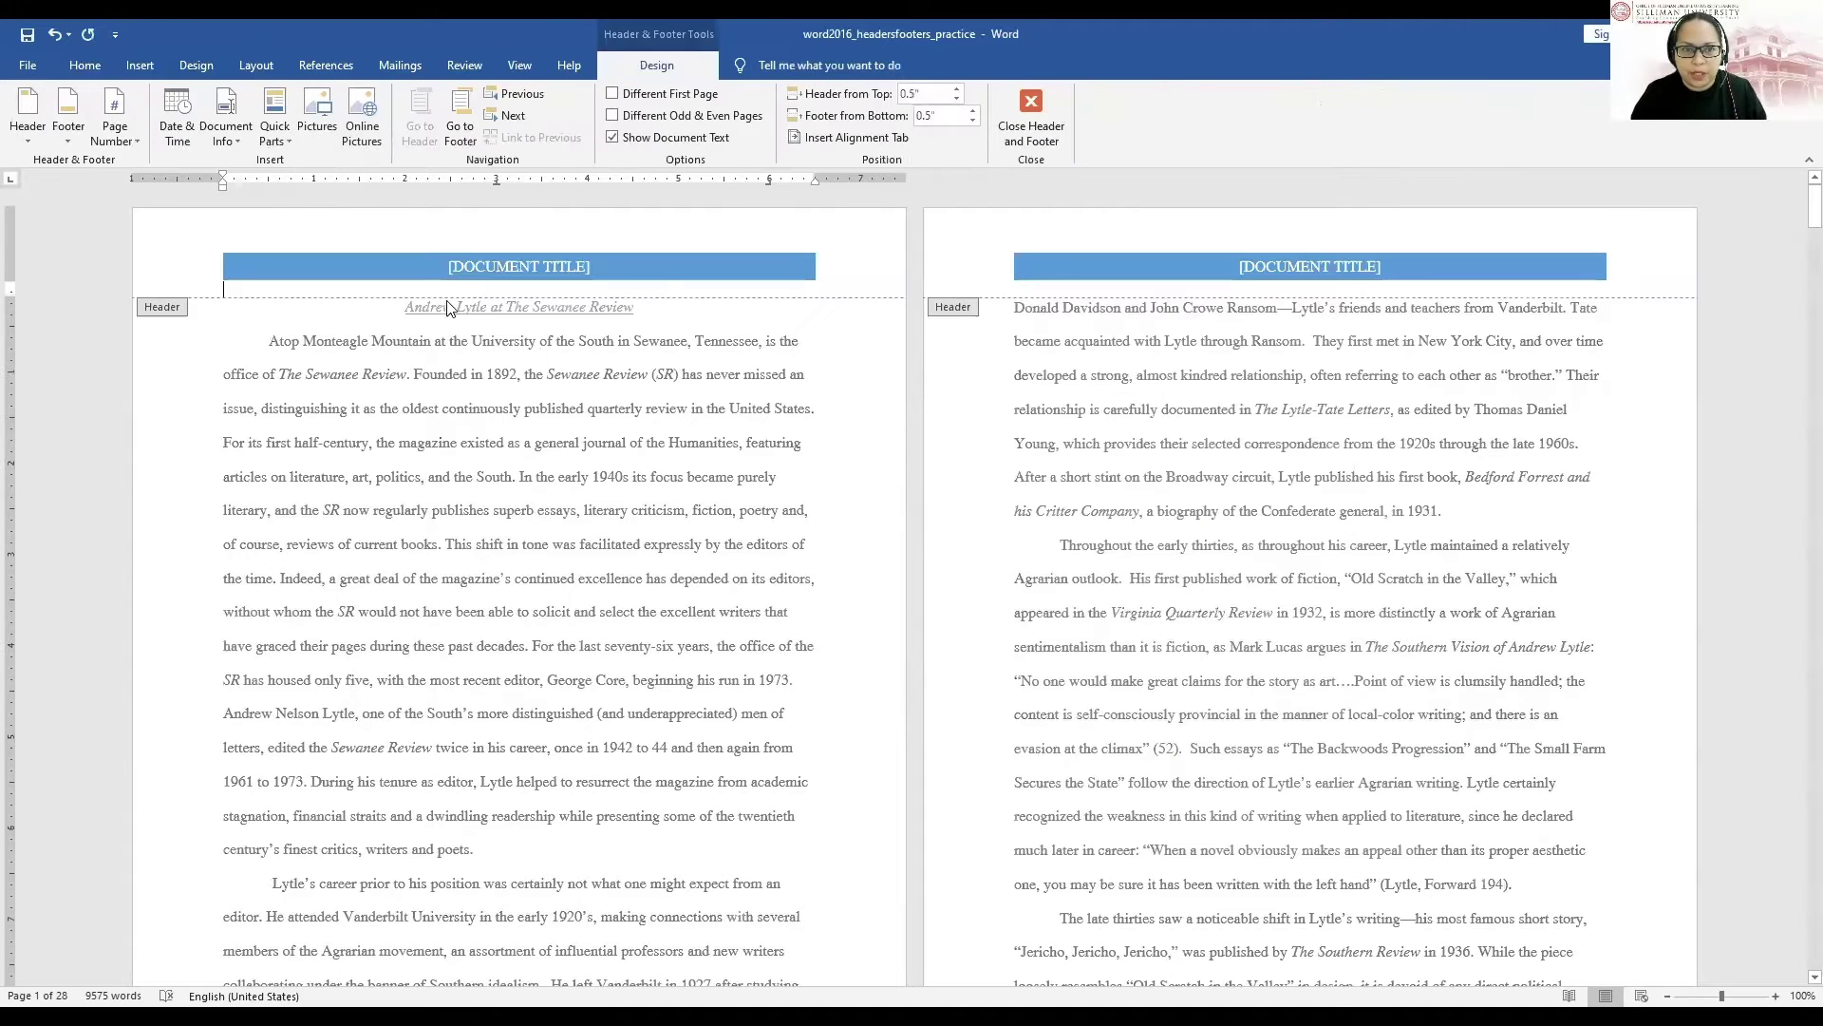
Fill the banded header's document title with "ANDREW LYTLE AT THE SEWANEE REVIEW" and leave header editing
left_click(455, 269)
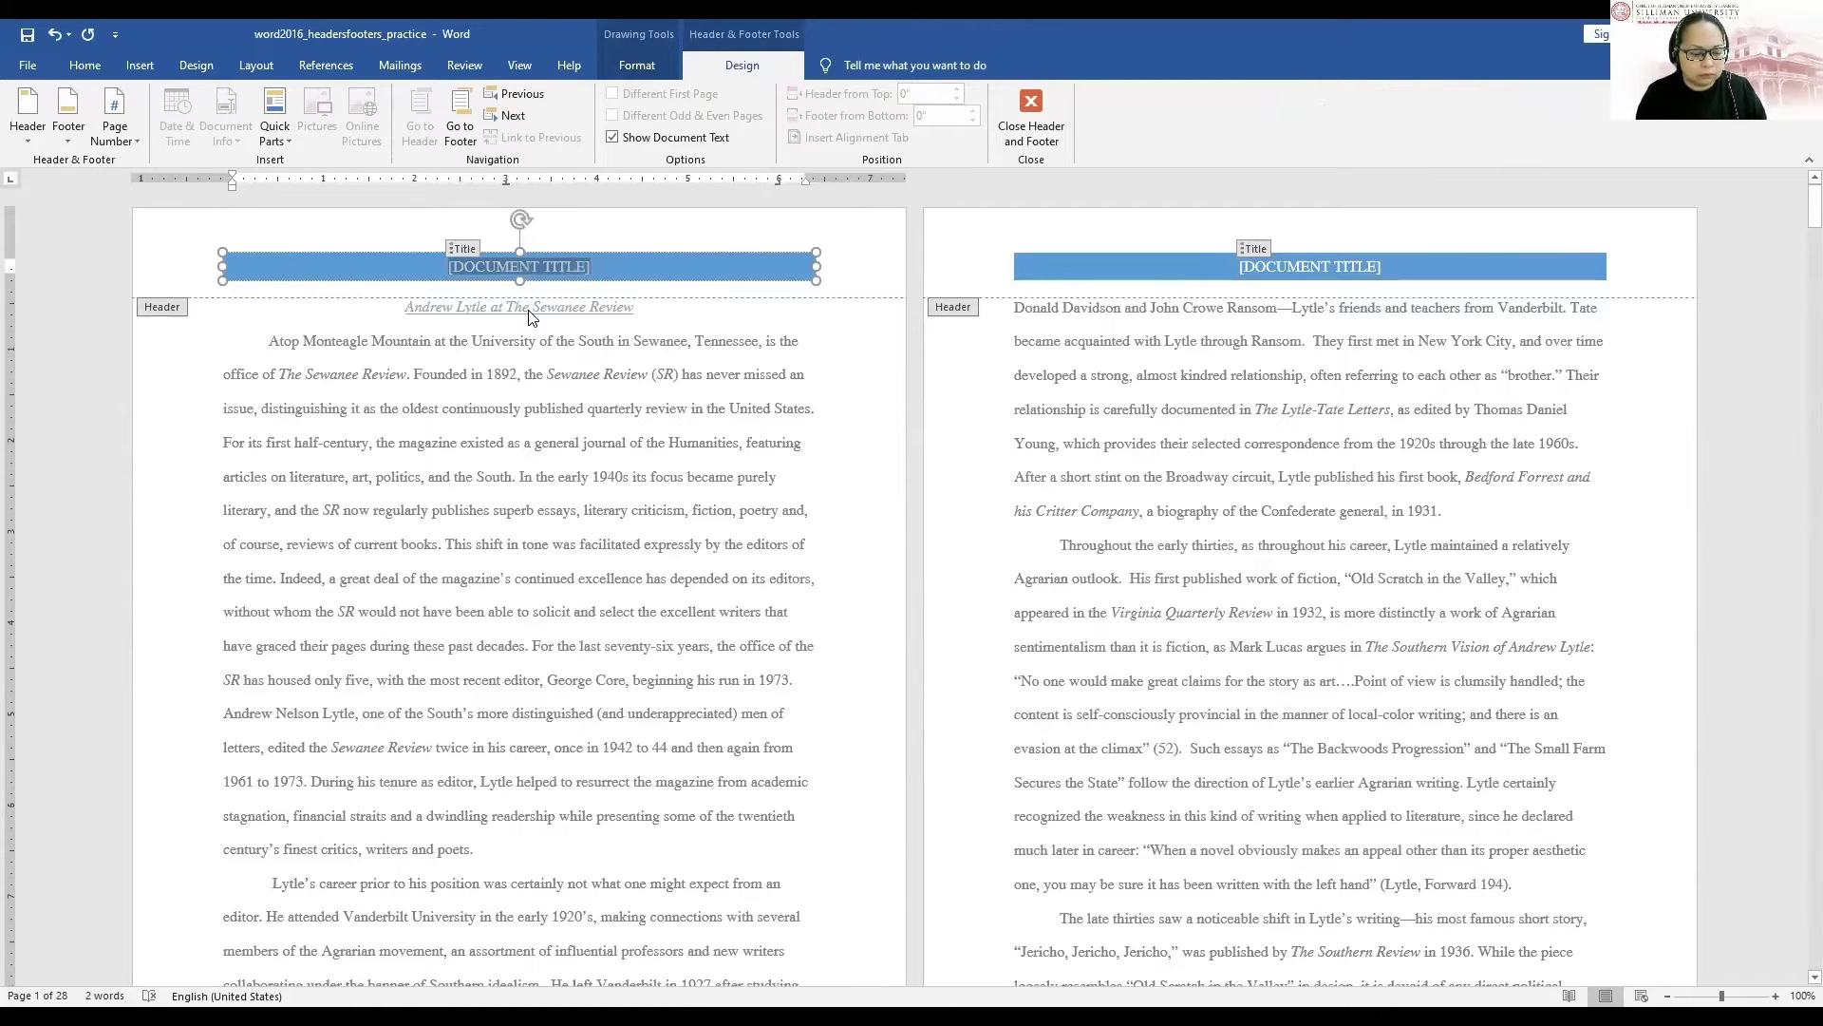
type("AN")
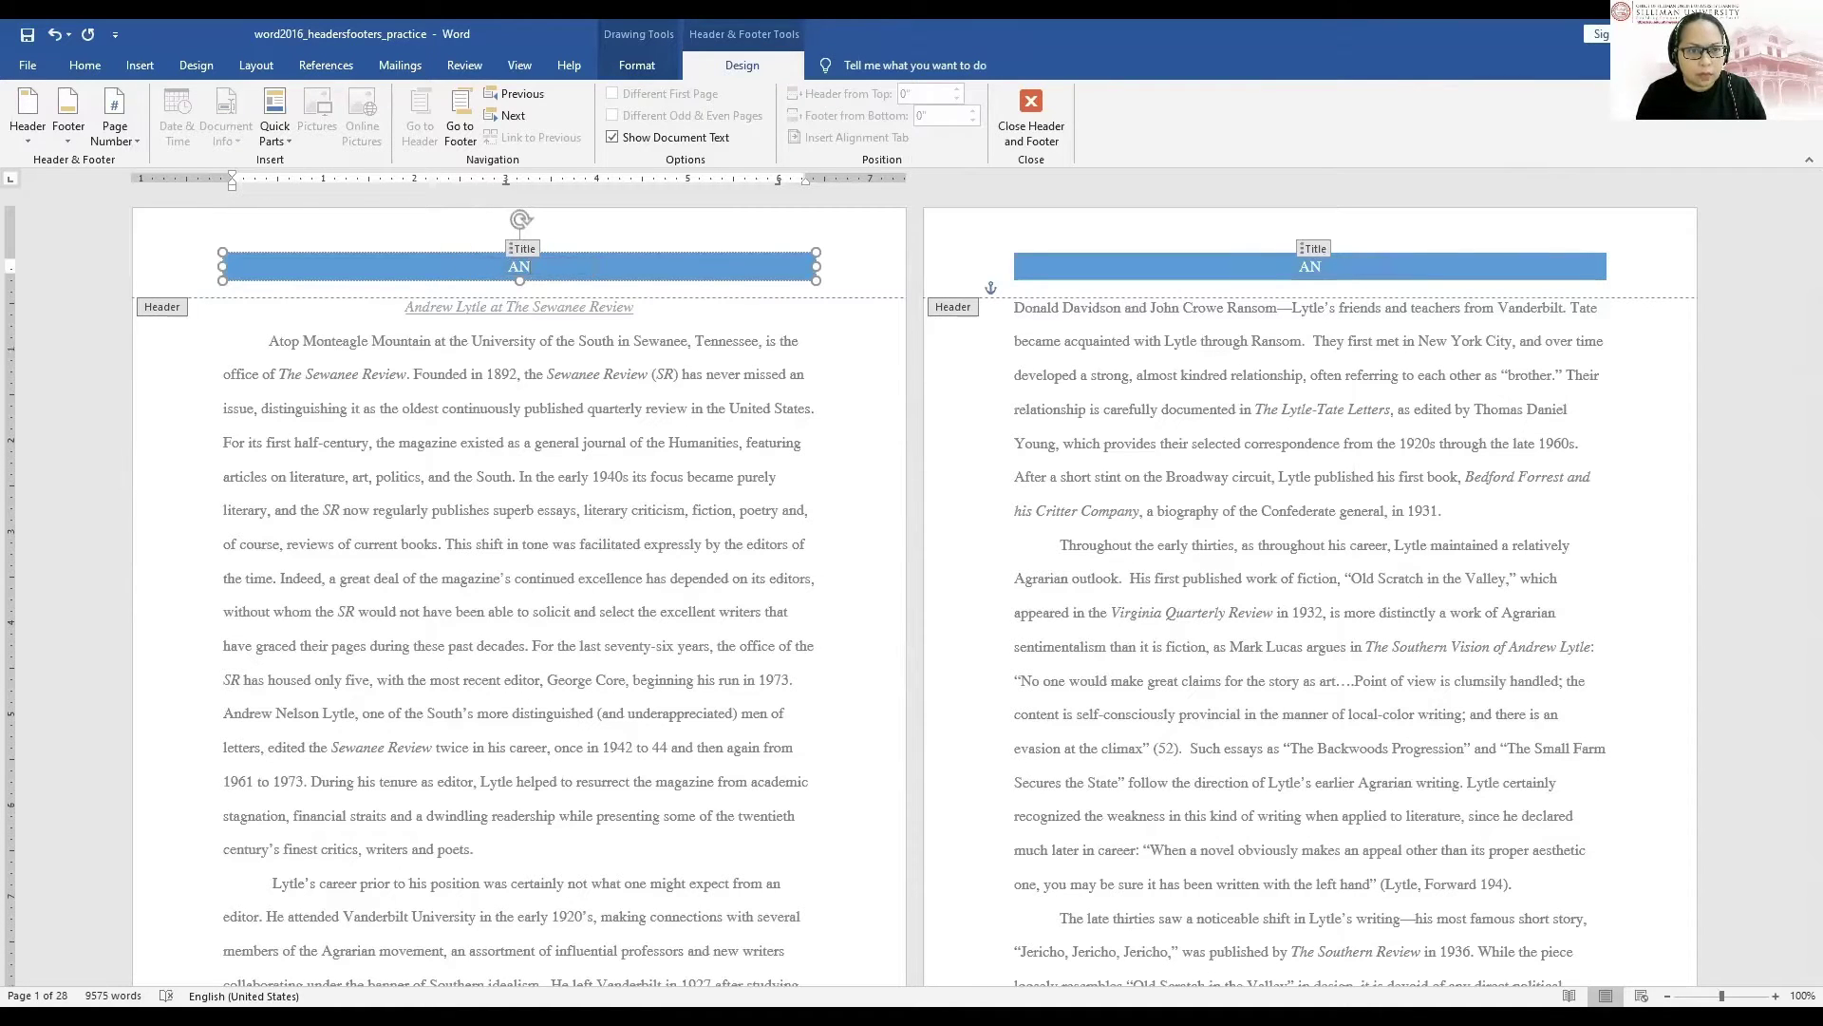
type("DRW")
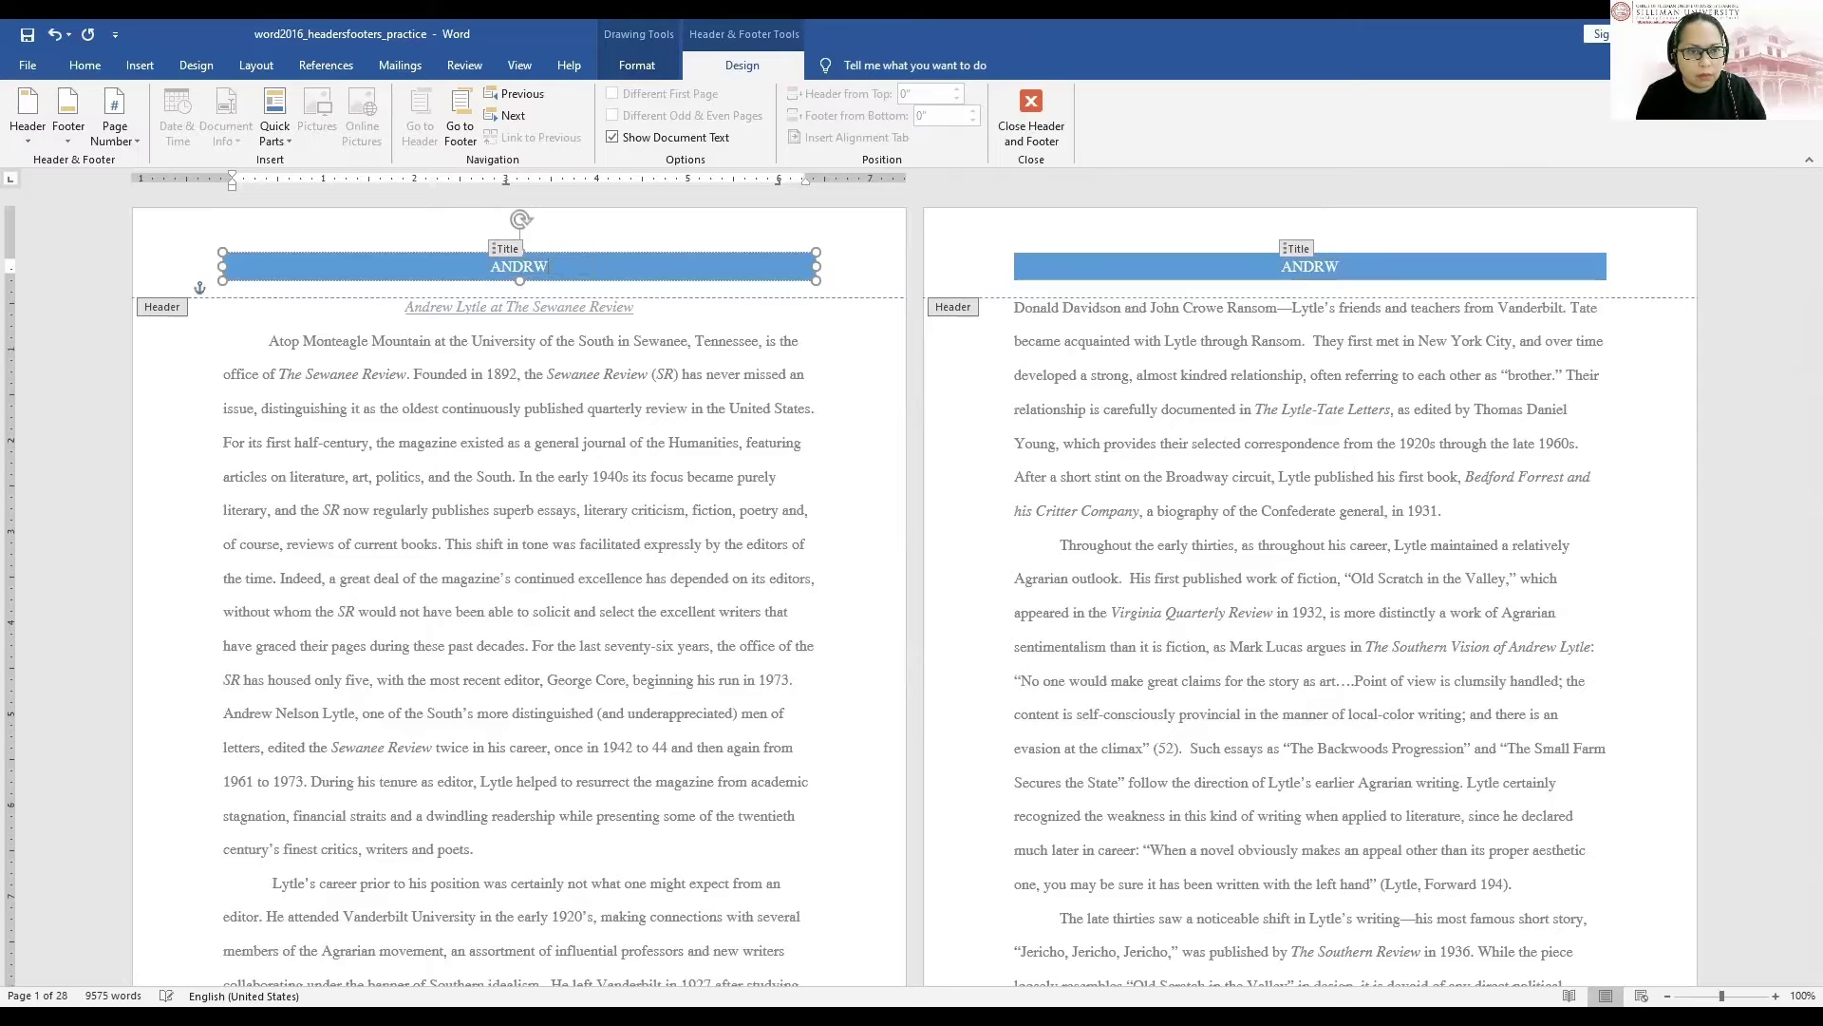
key("BackSpace")
type("EW L")
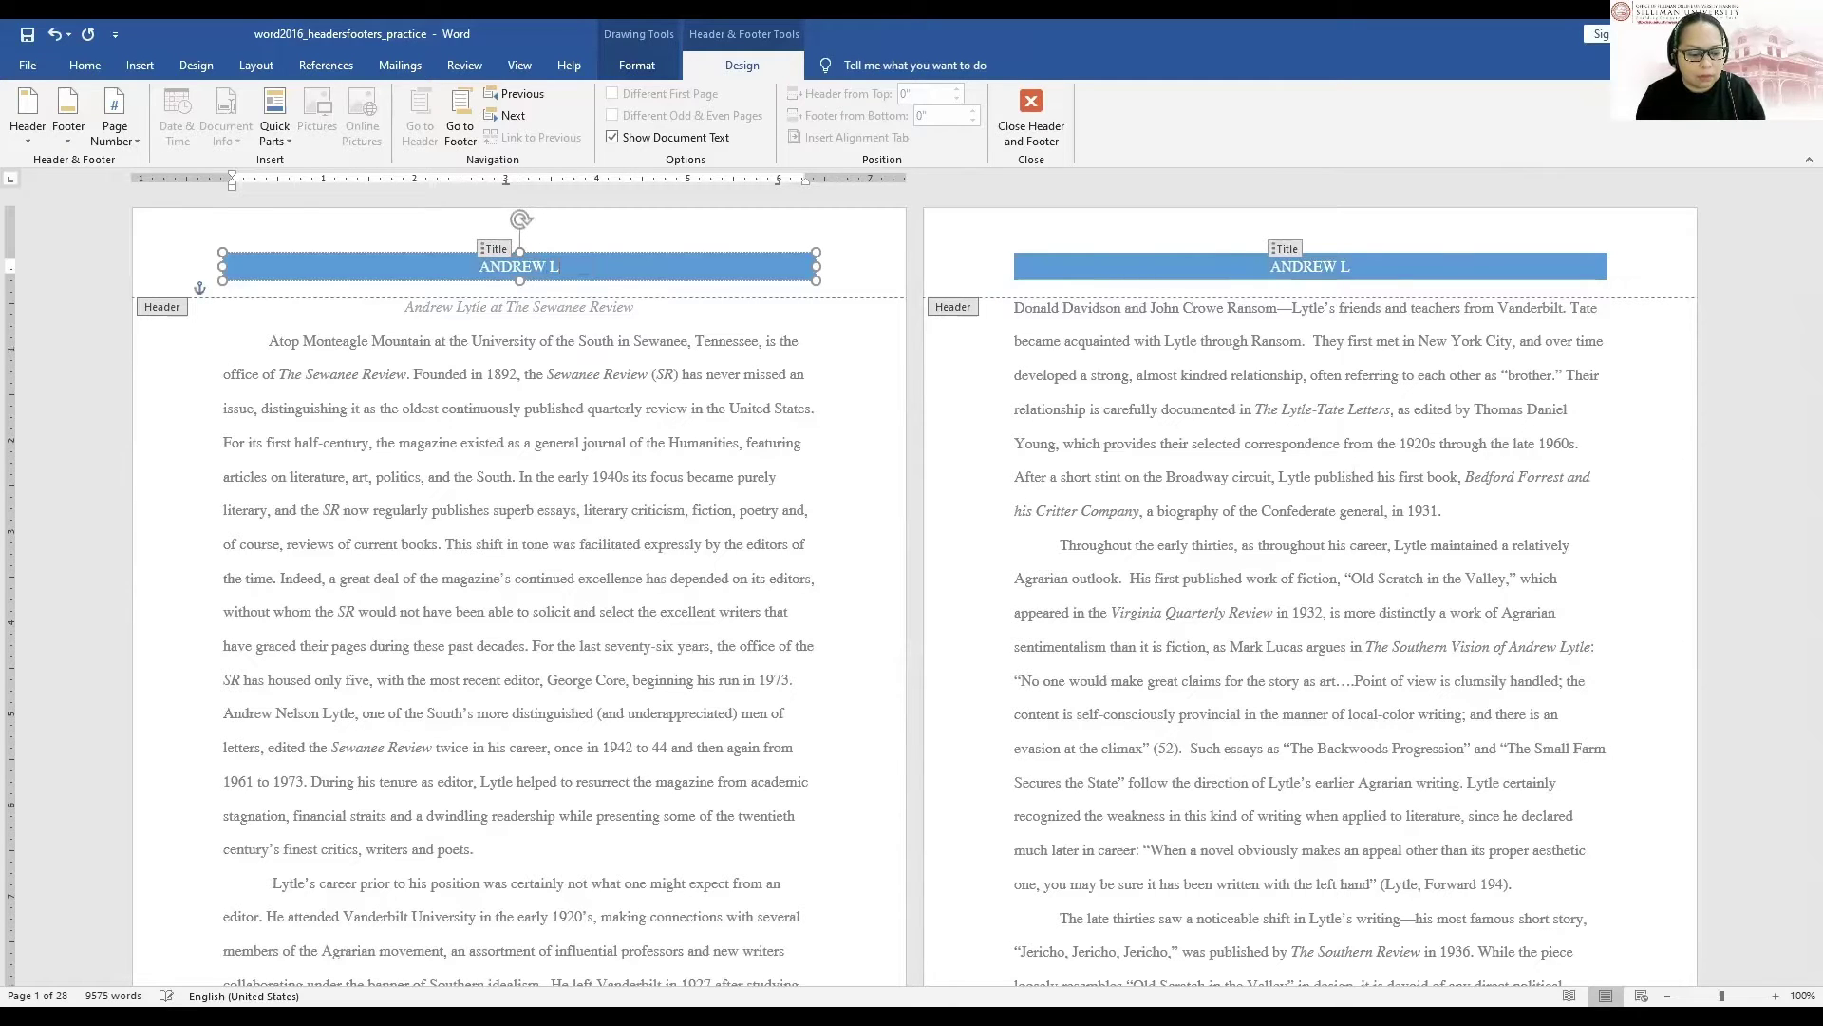
type("YTLE")
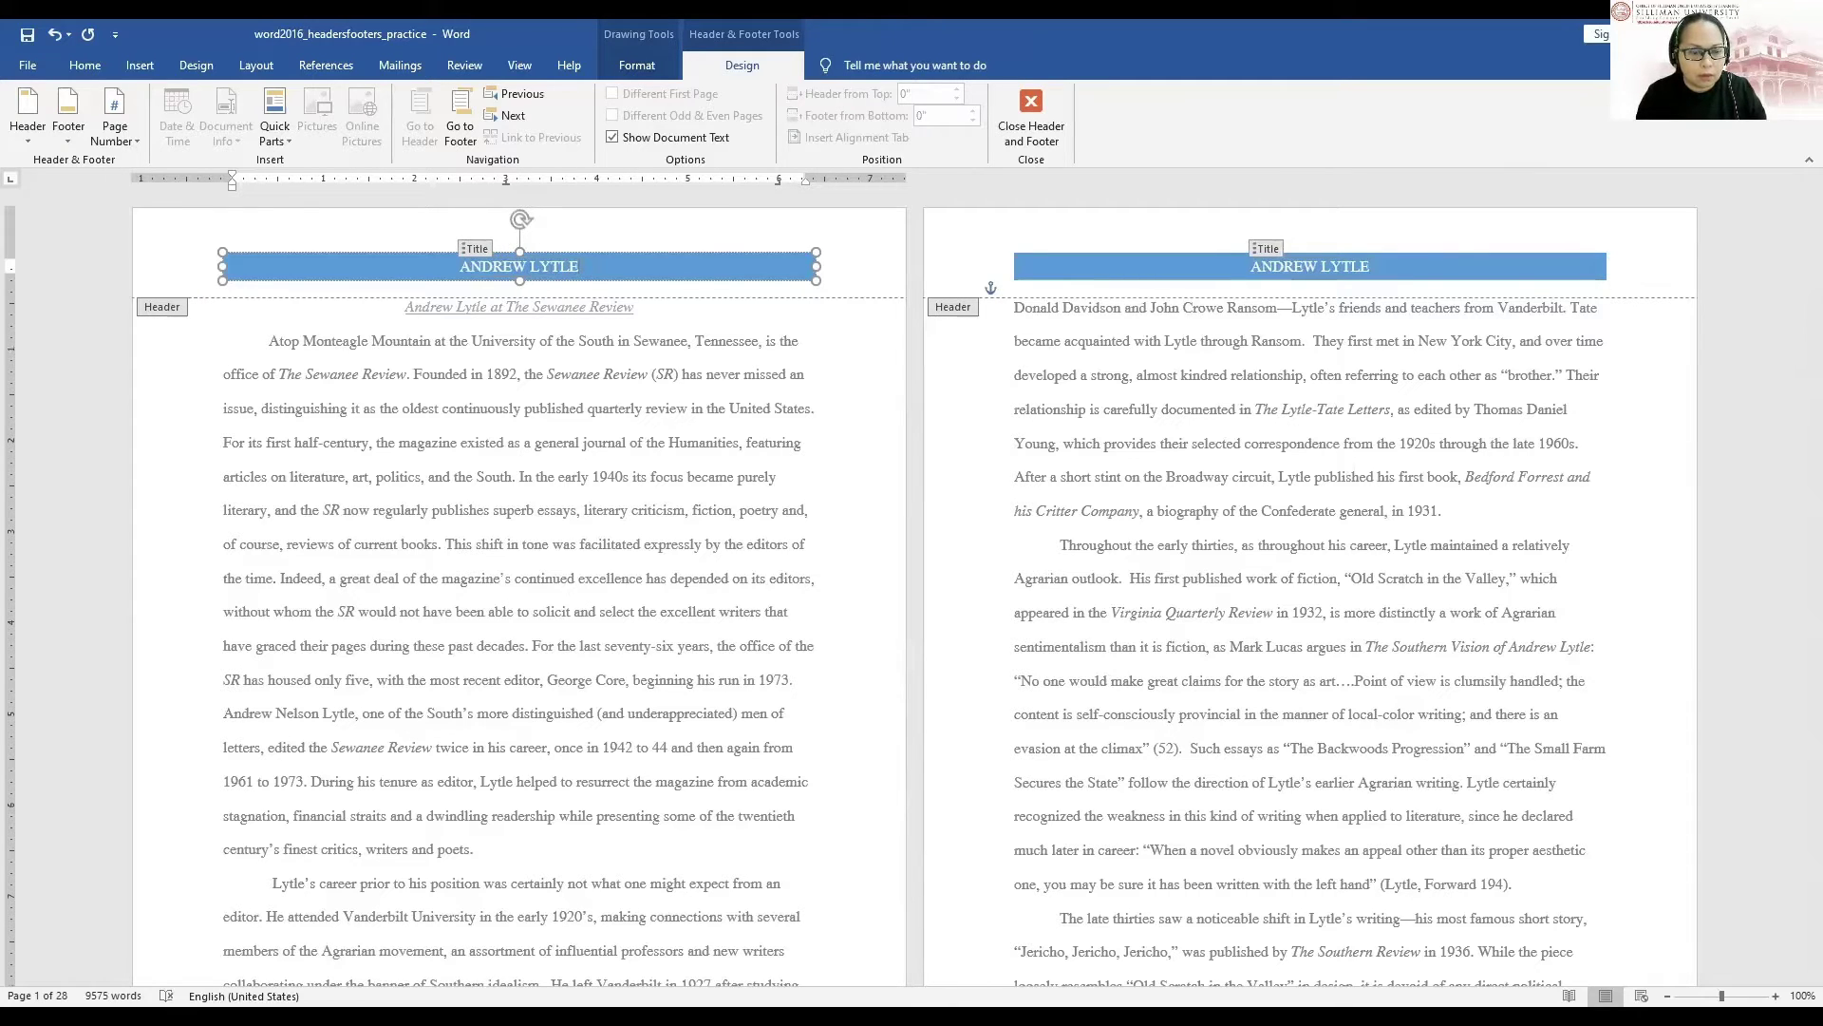
type(" AT THE S")
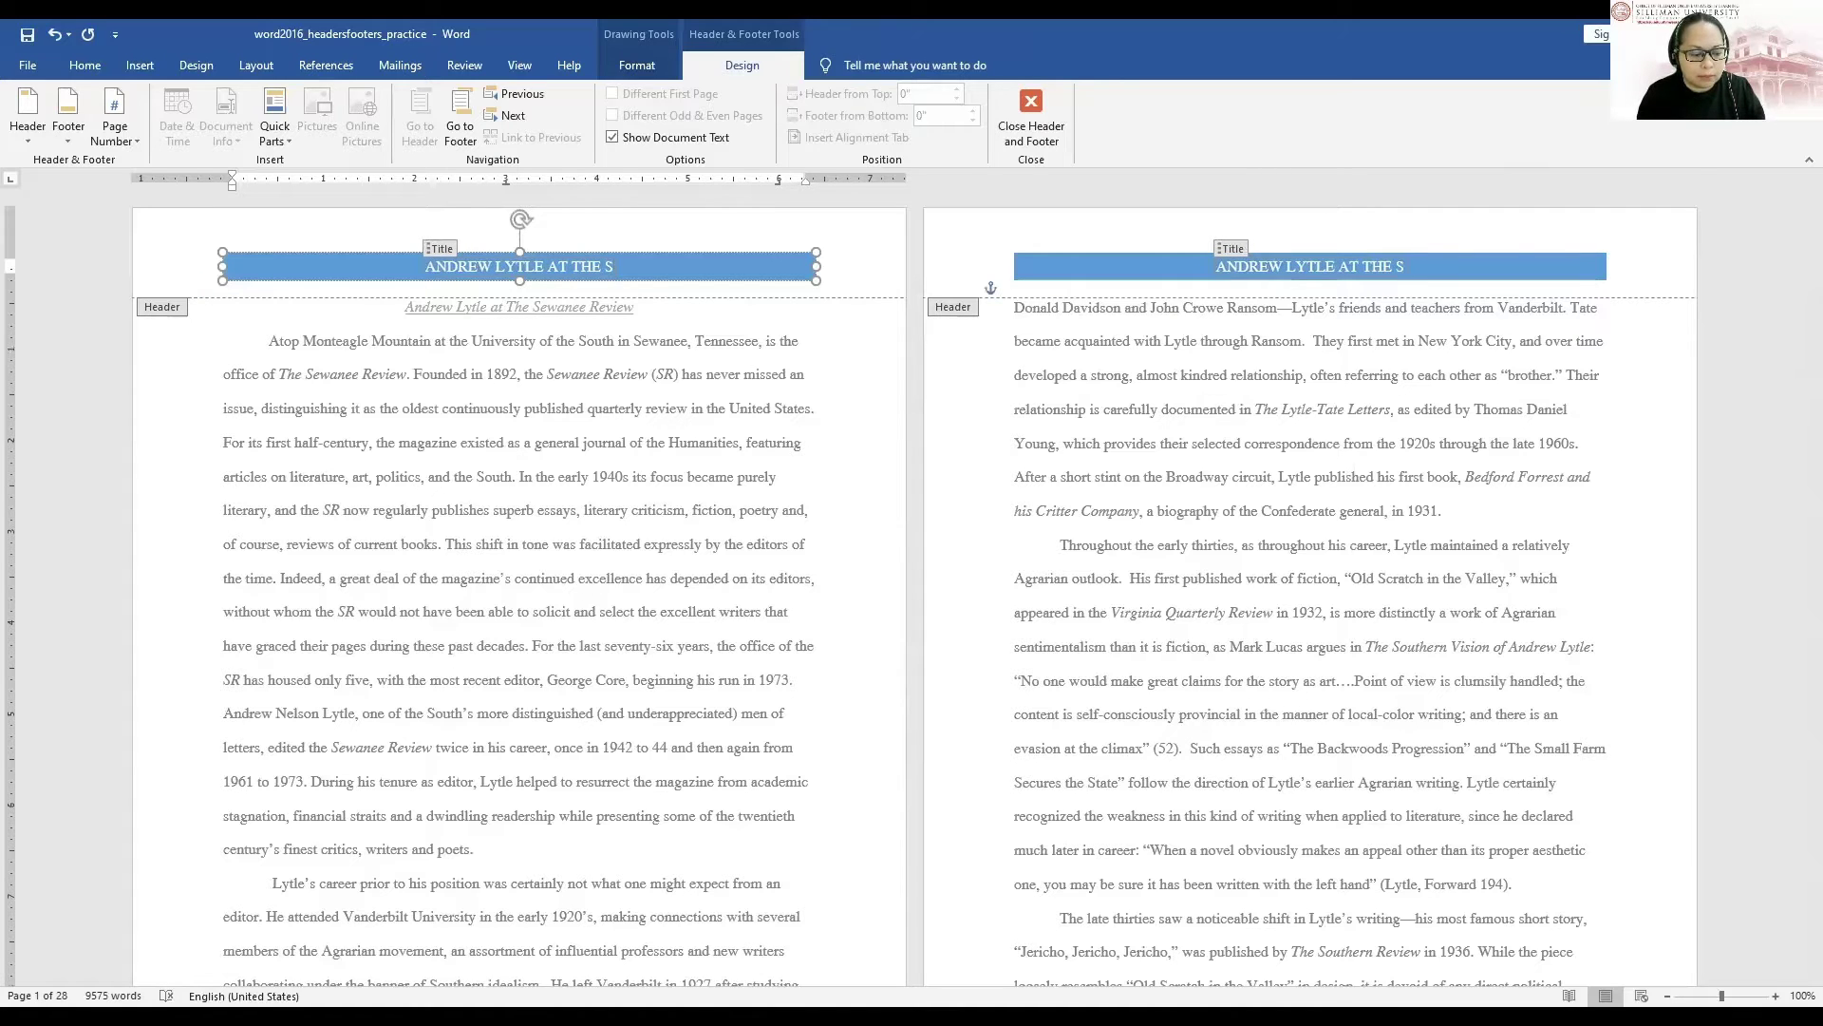
type("EWAN")
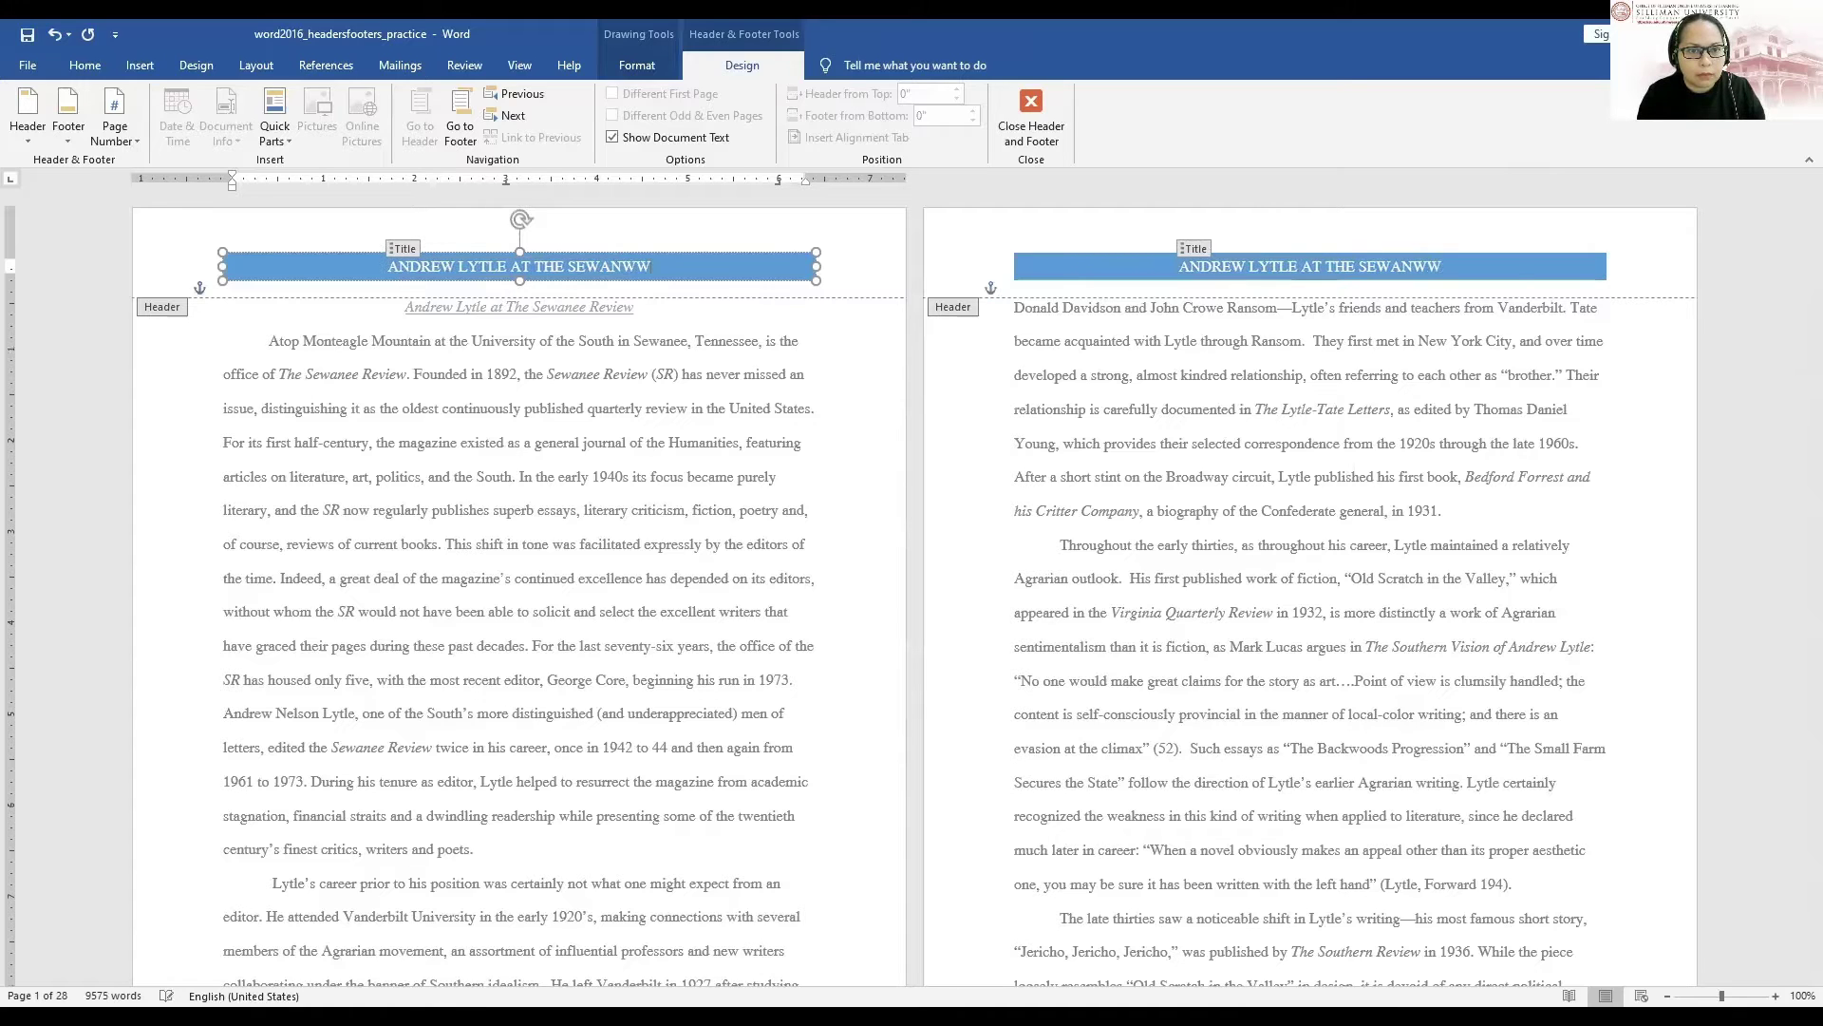
type("EE ")
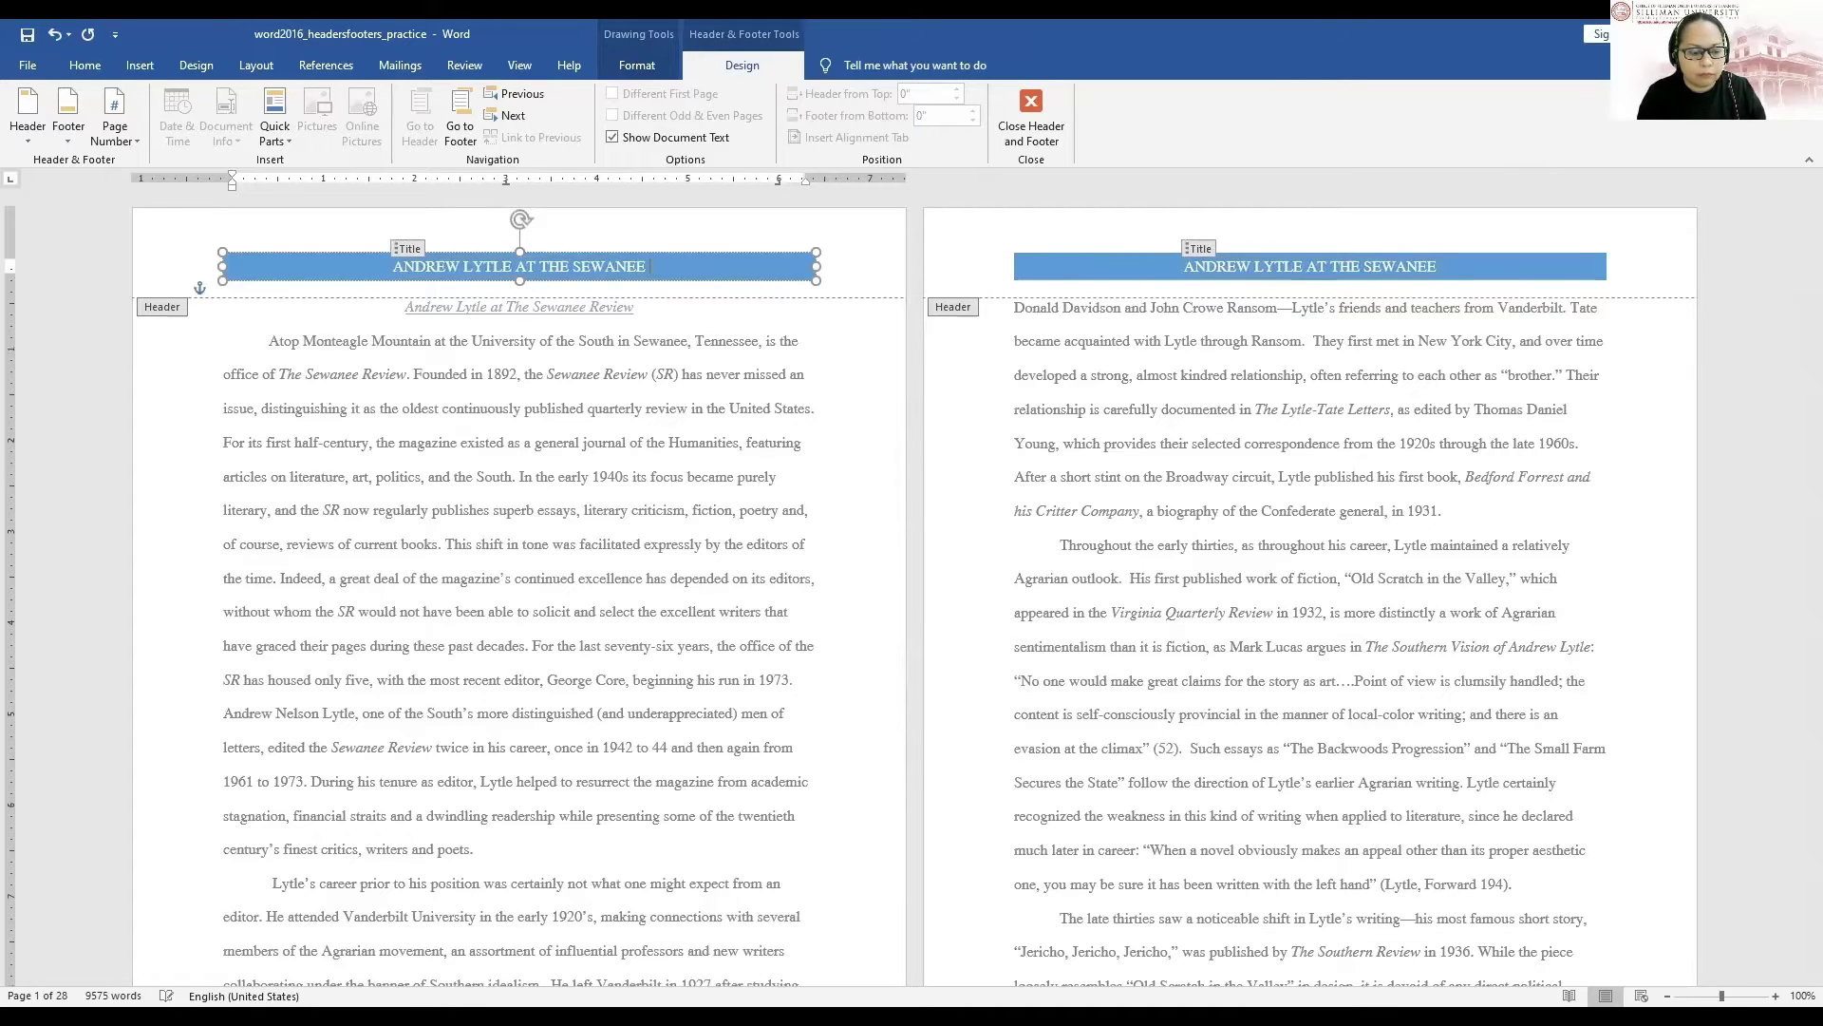
type("REVIE")
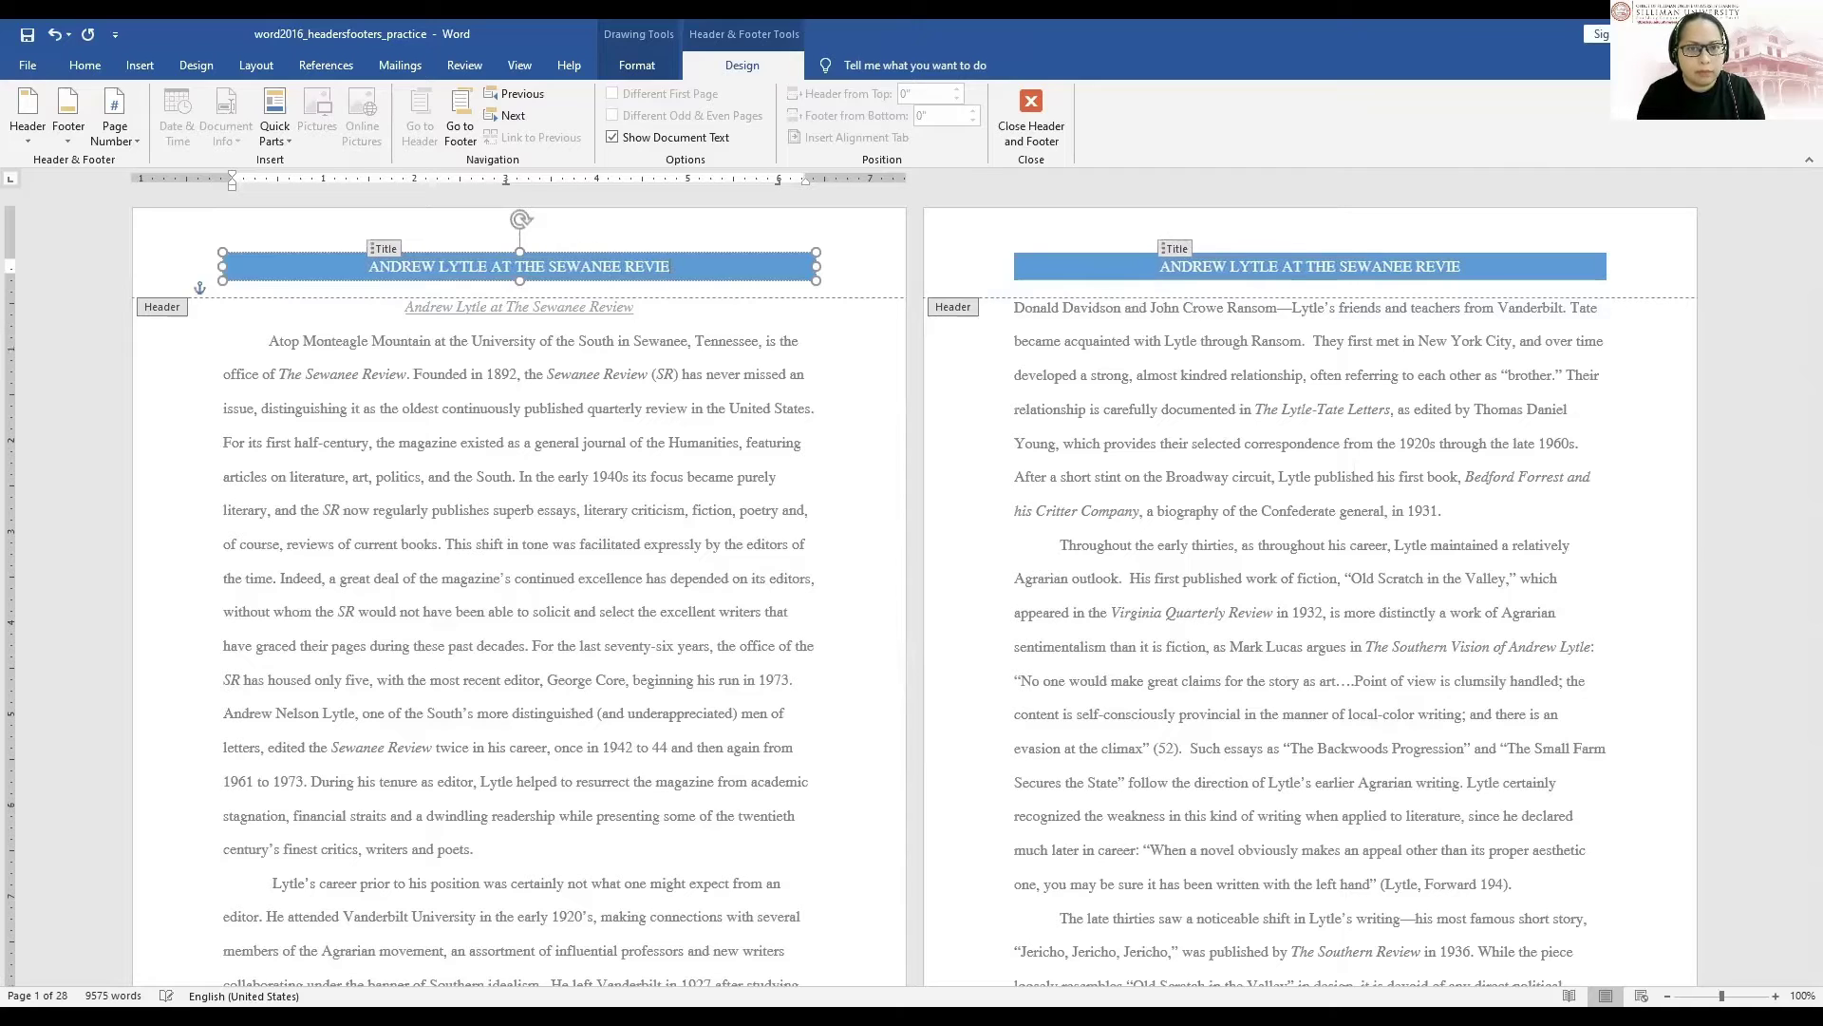
type("W")
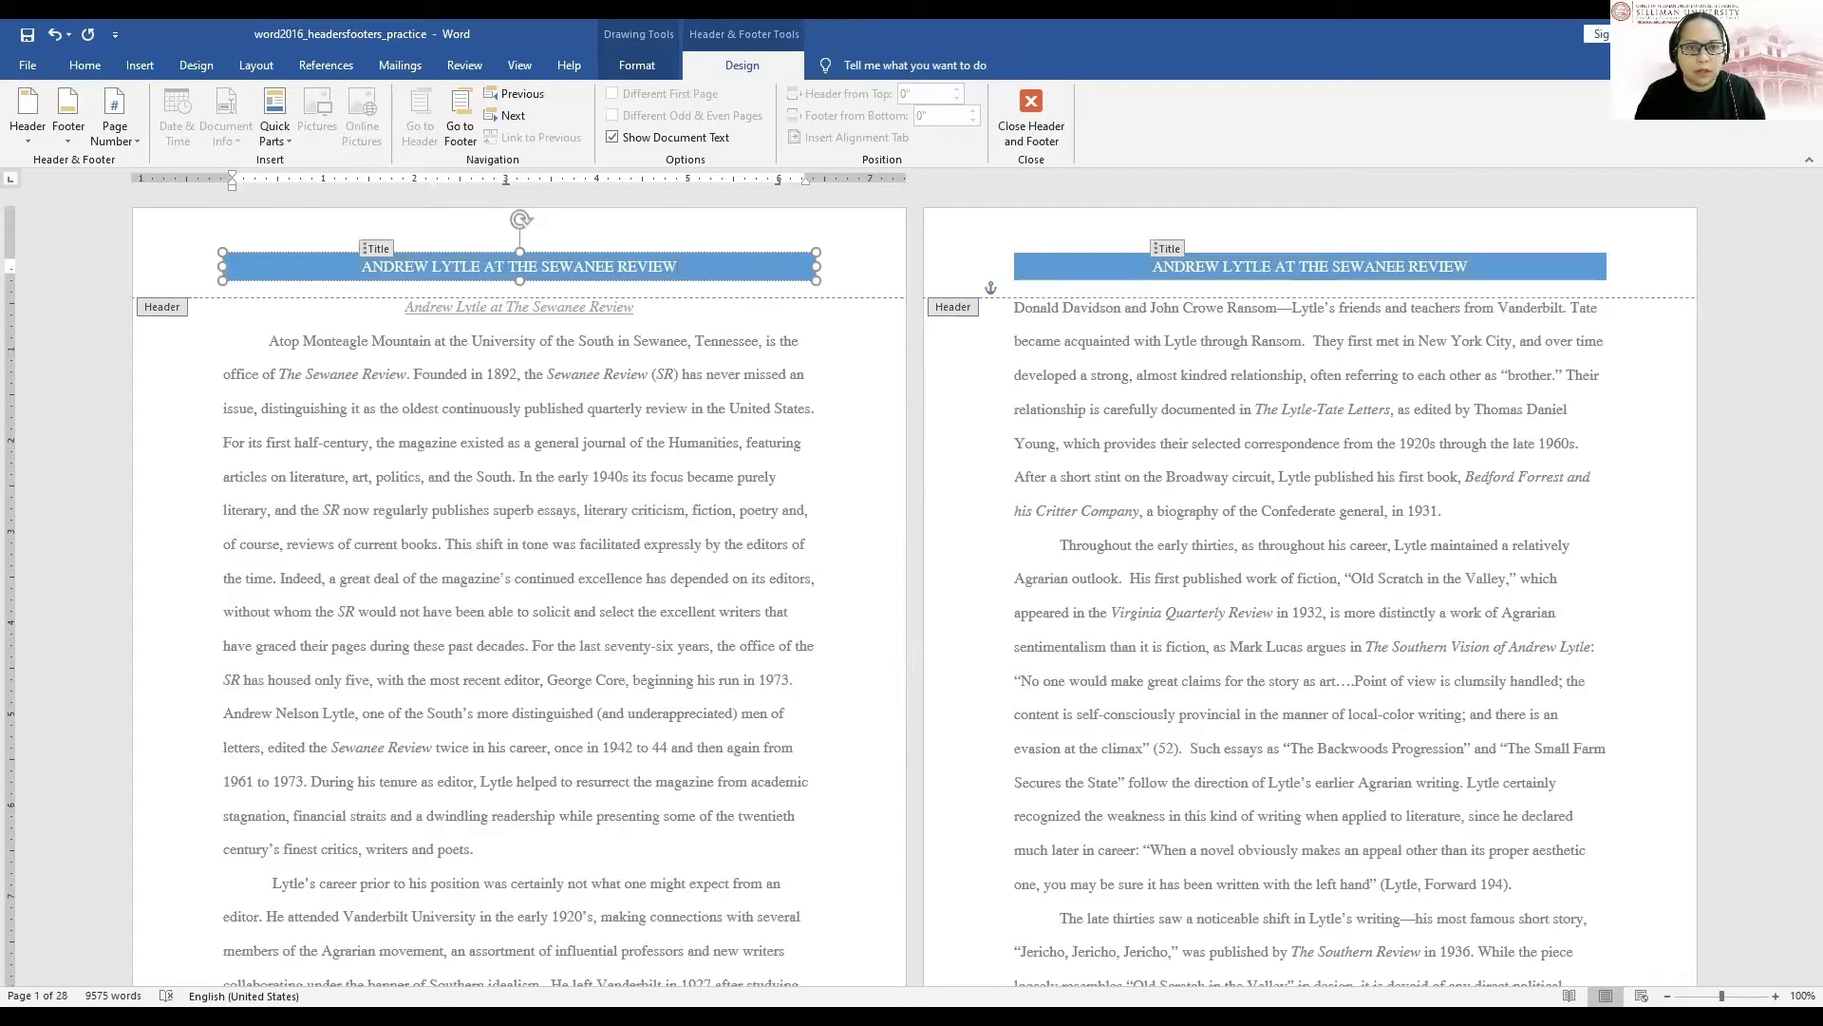
left_click(870, 266)
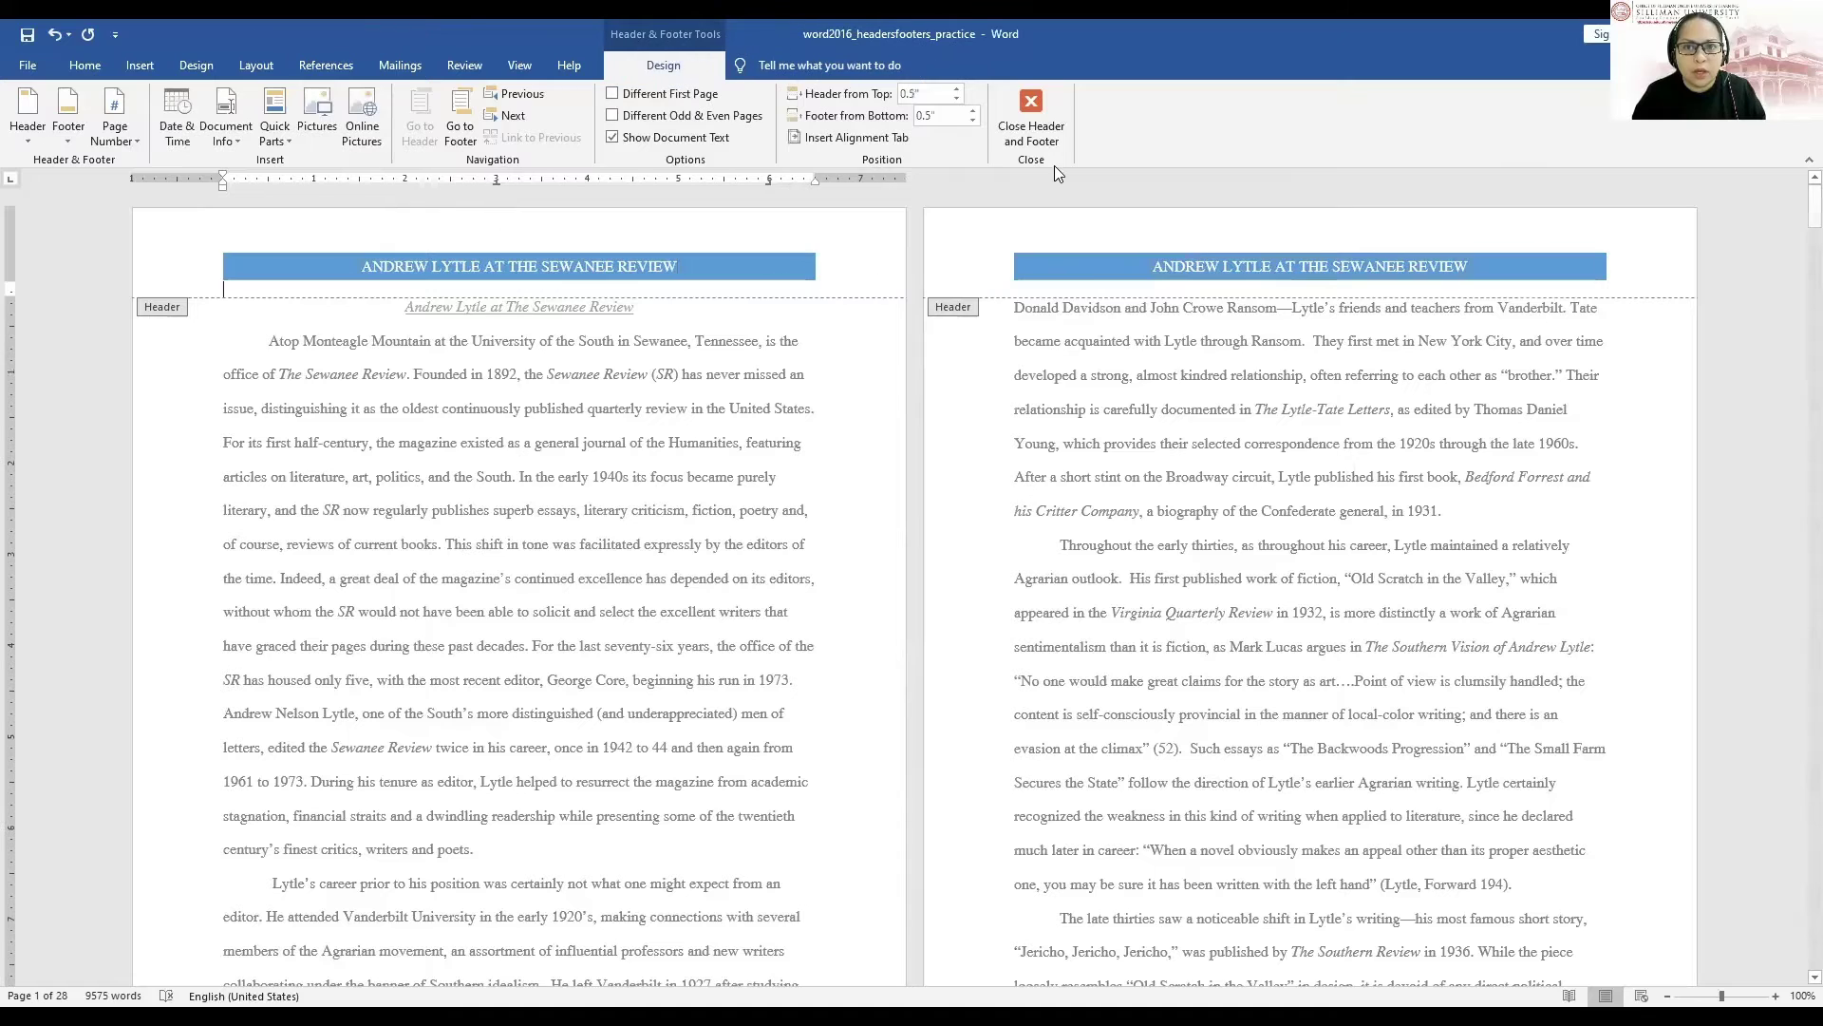
left_click(1036, 119)
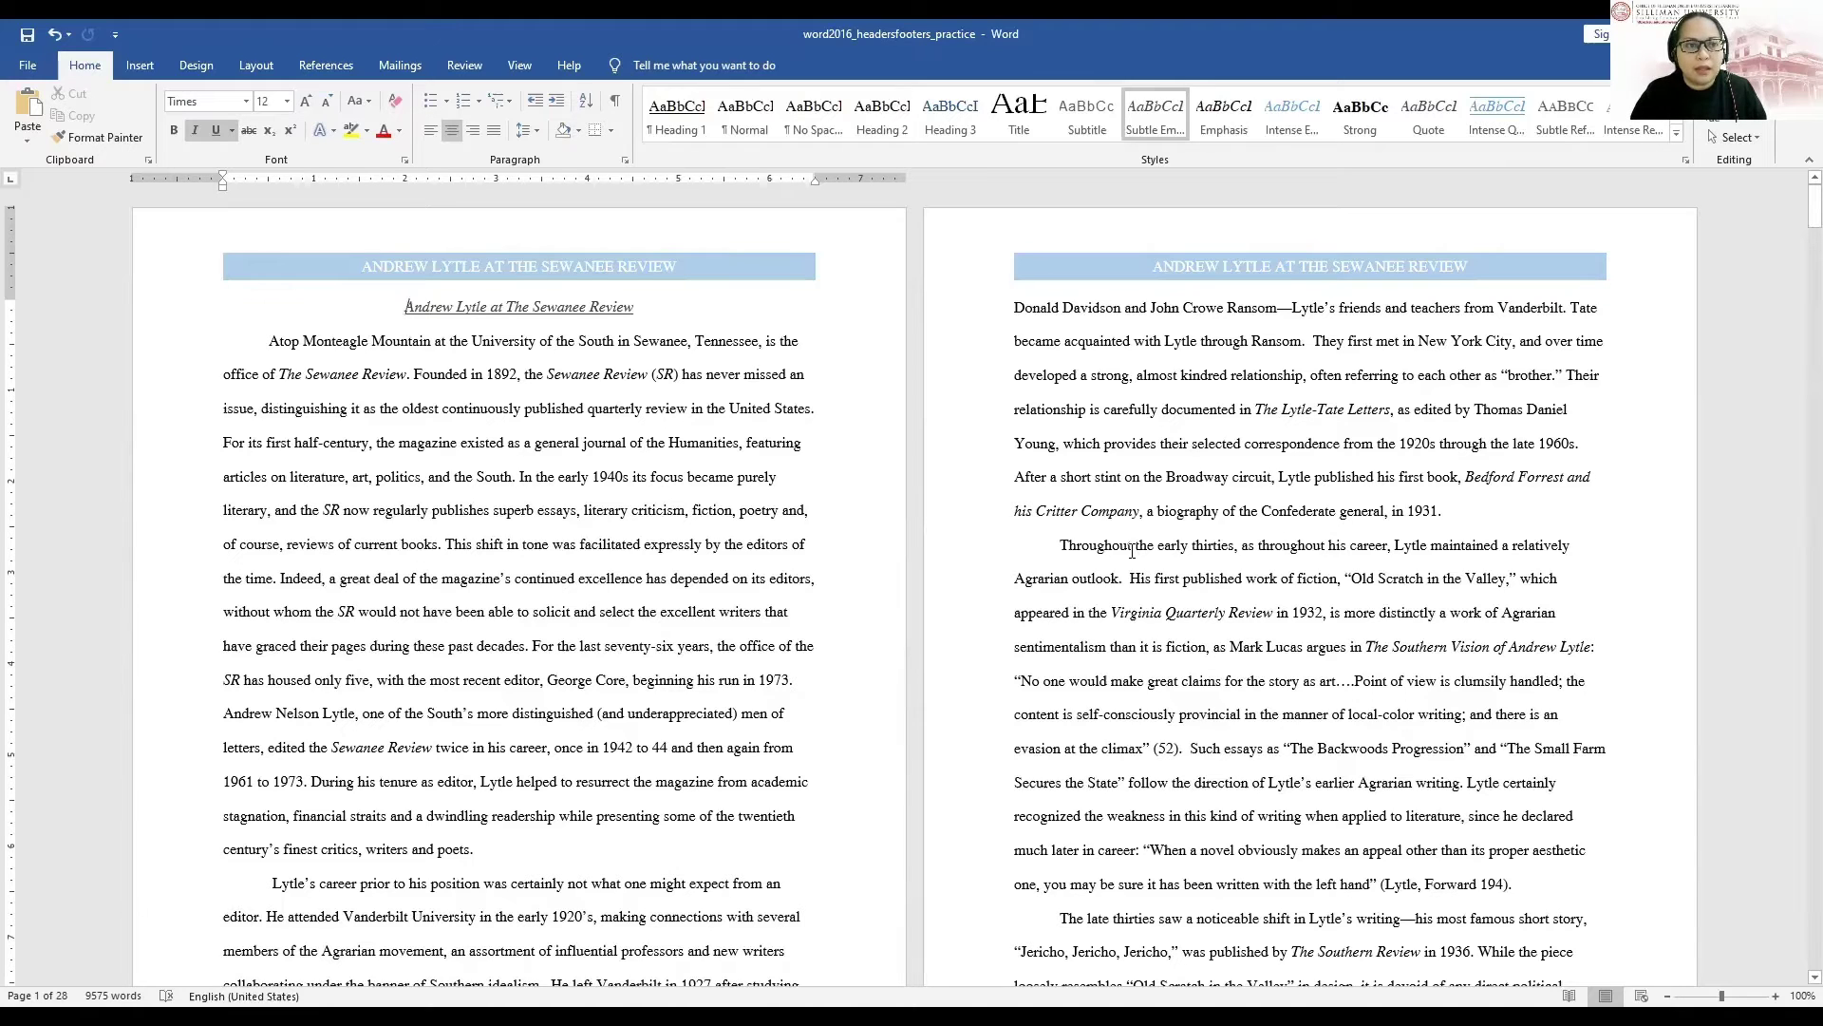
Insert two Next Page section breaks before the essay's title so that two blank pages precede the text
left_click(257, 68)
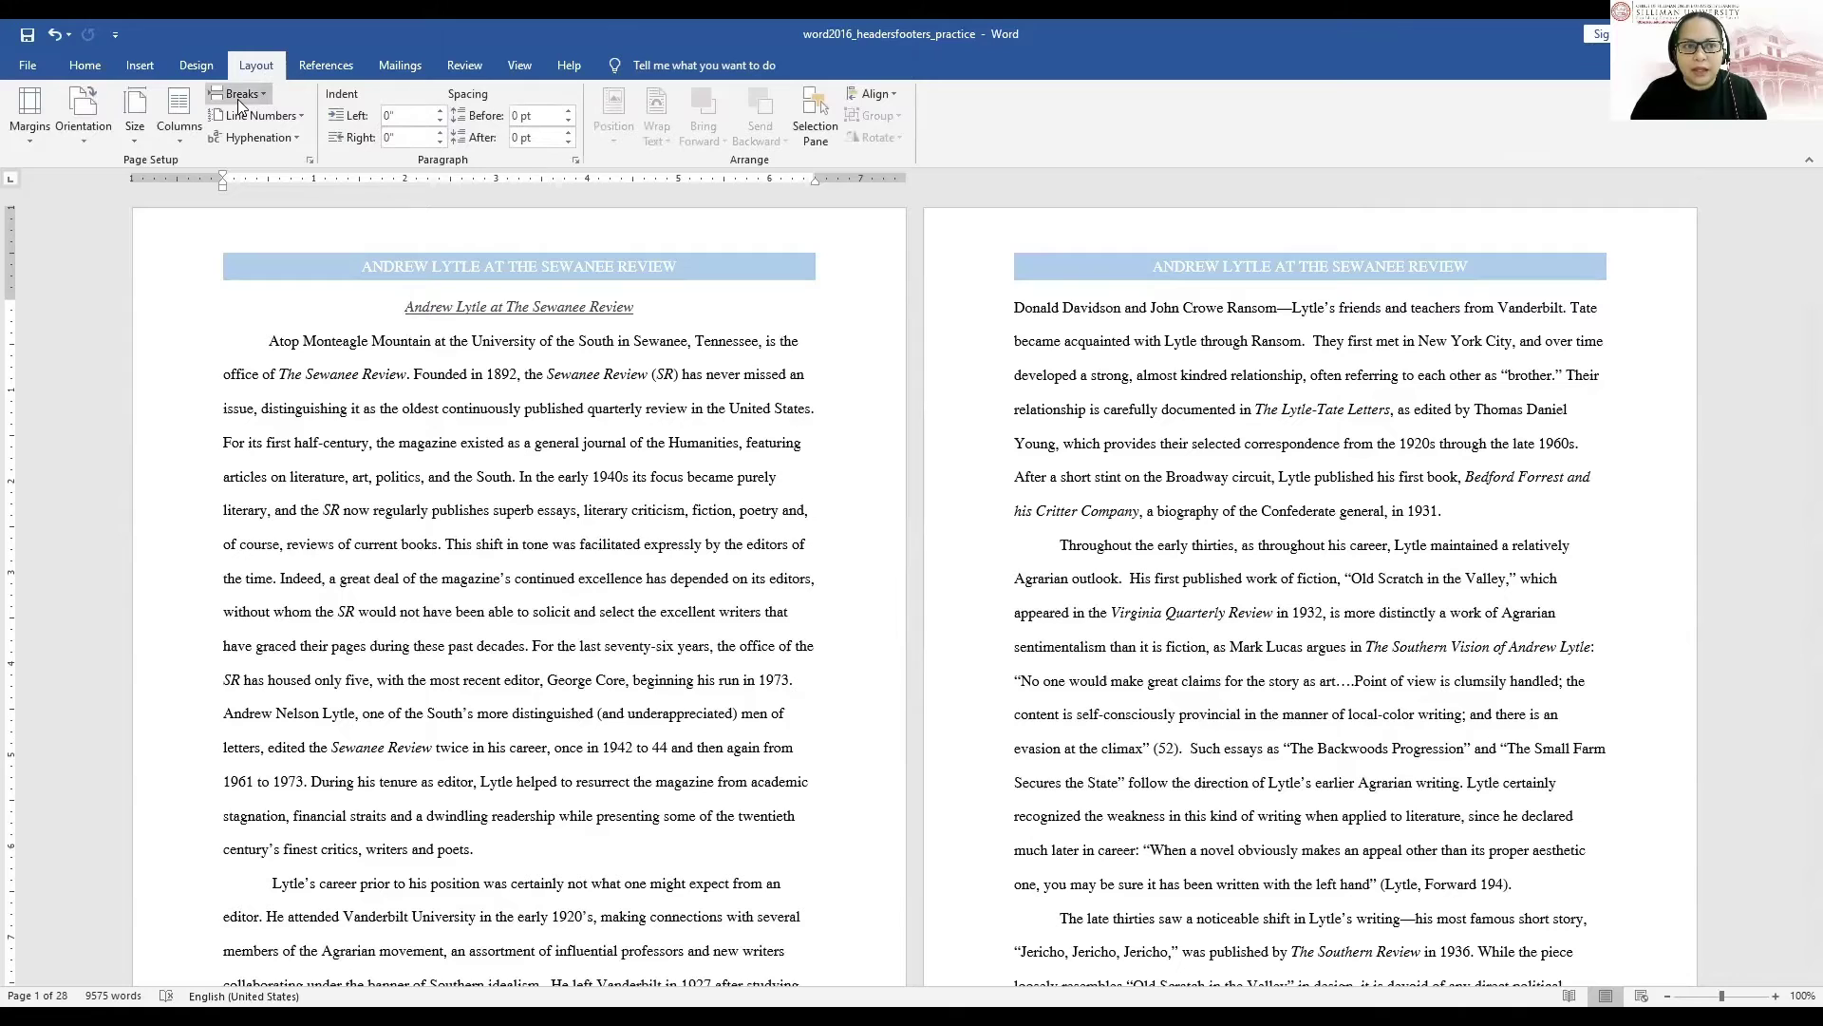
left_click(238, 96)
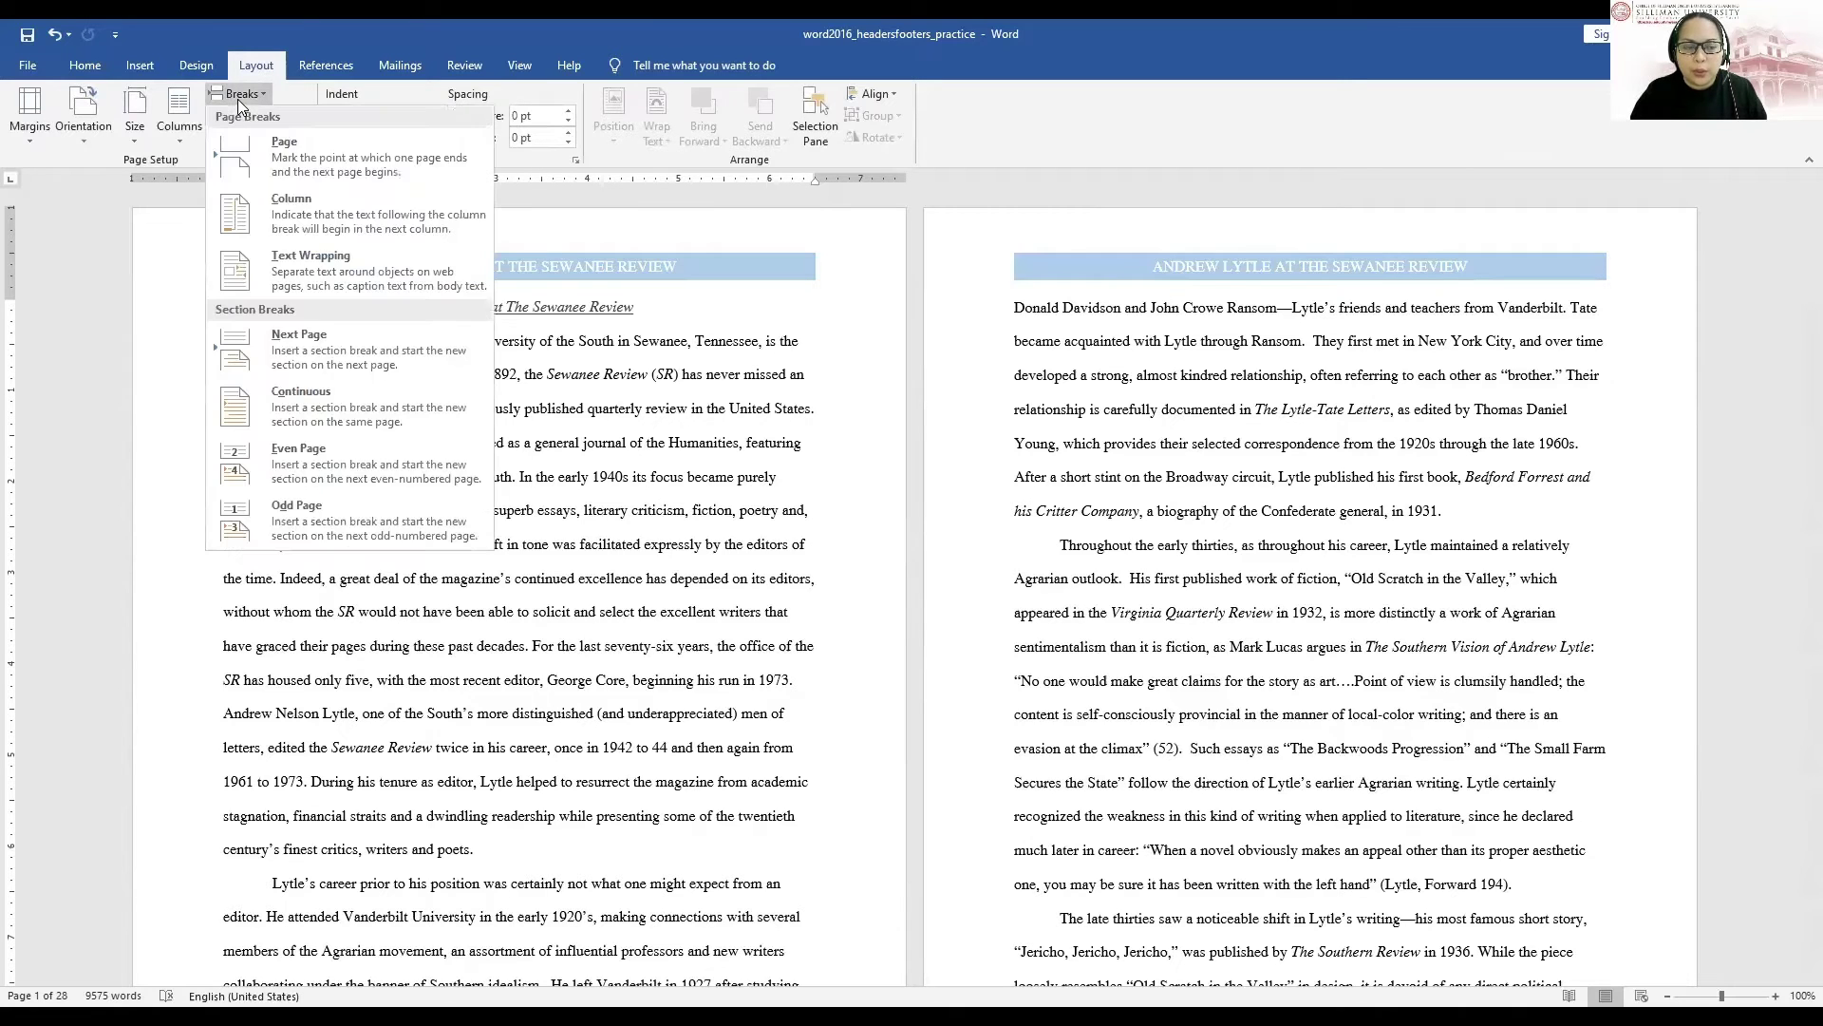
left_click(314, 355)
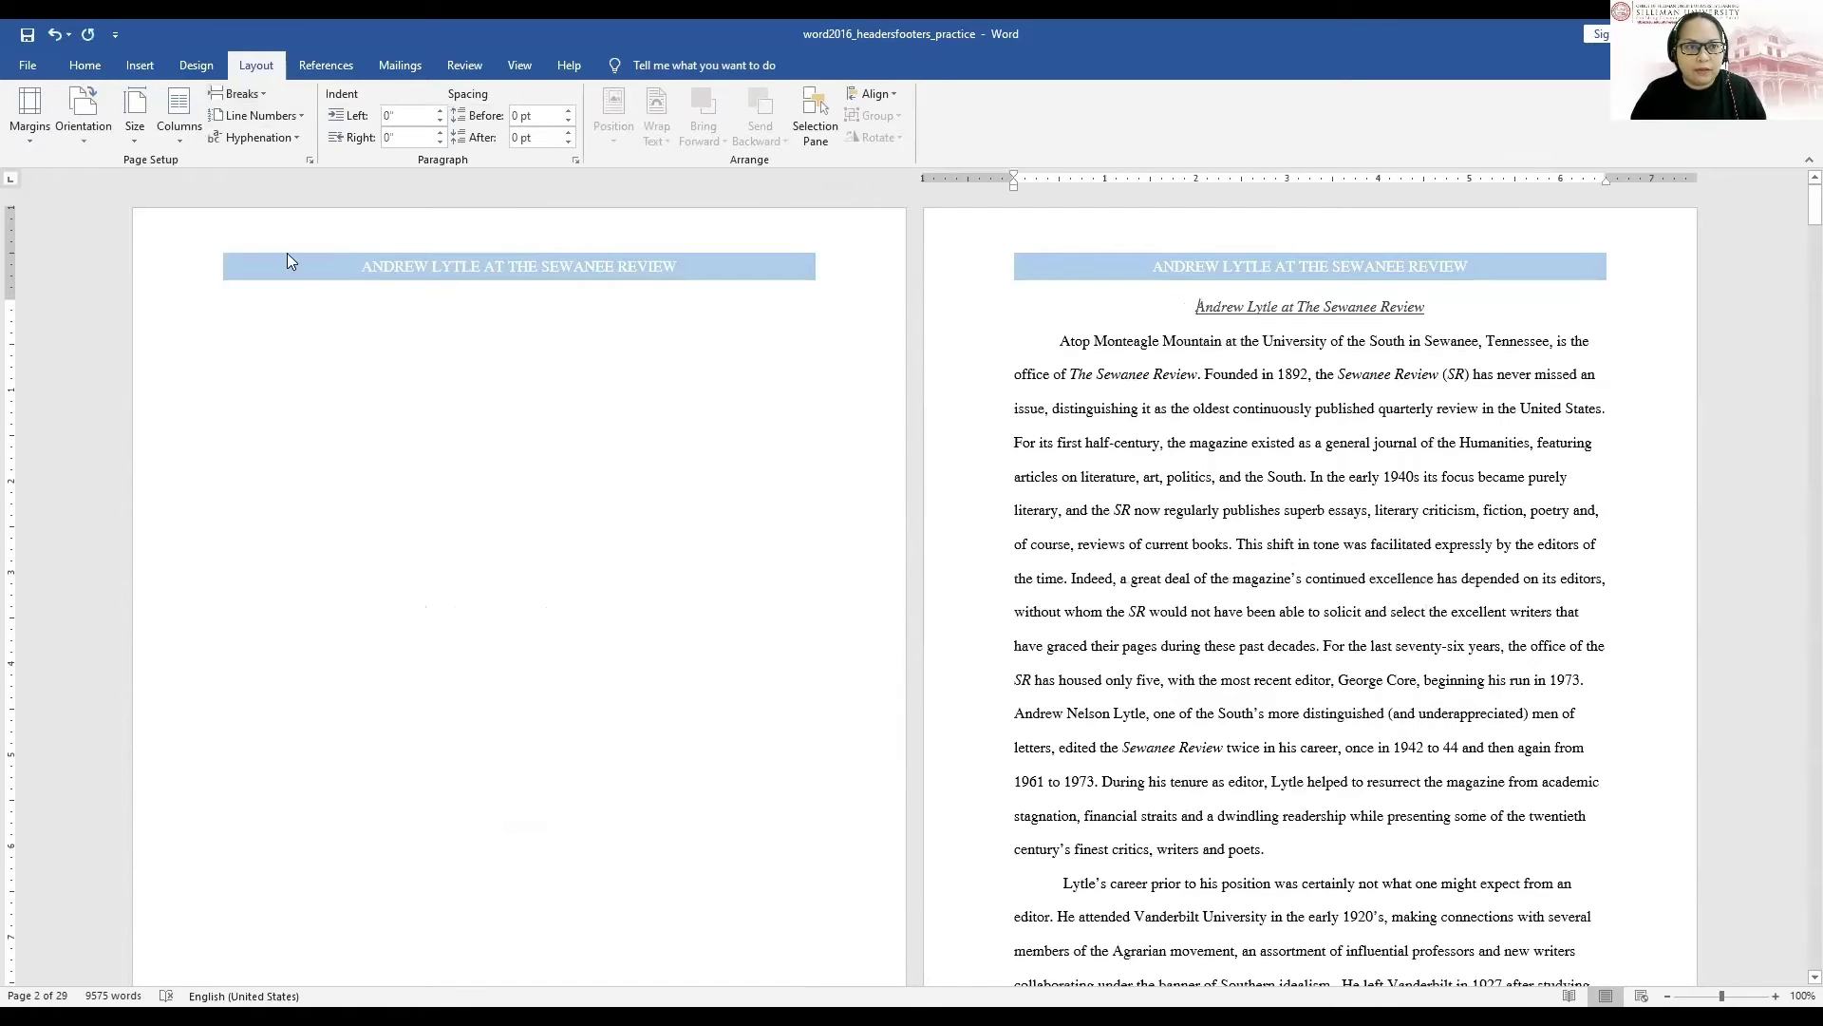
left_click(238, 94)
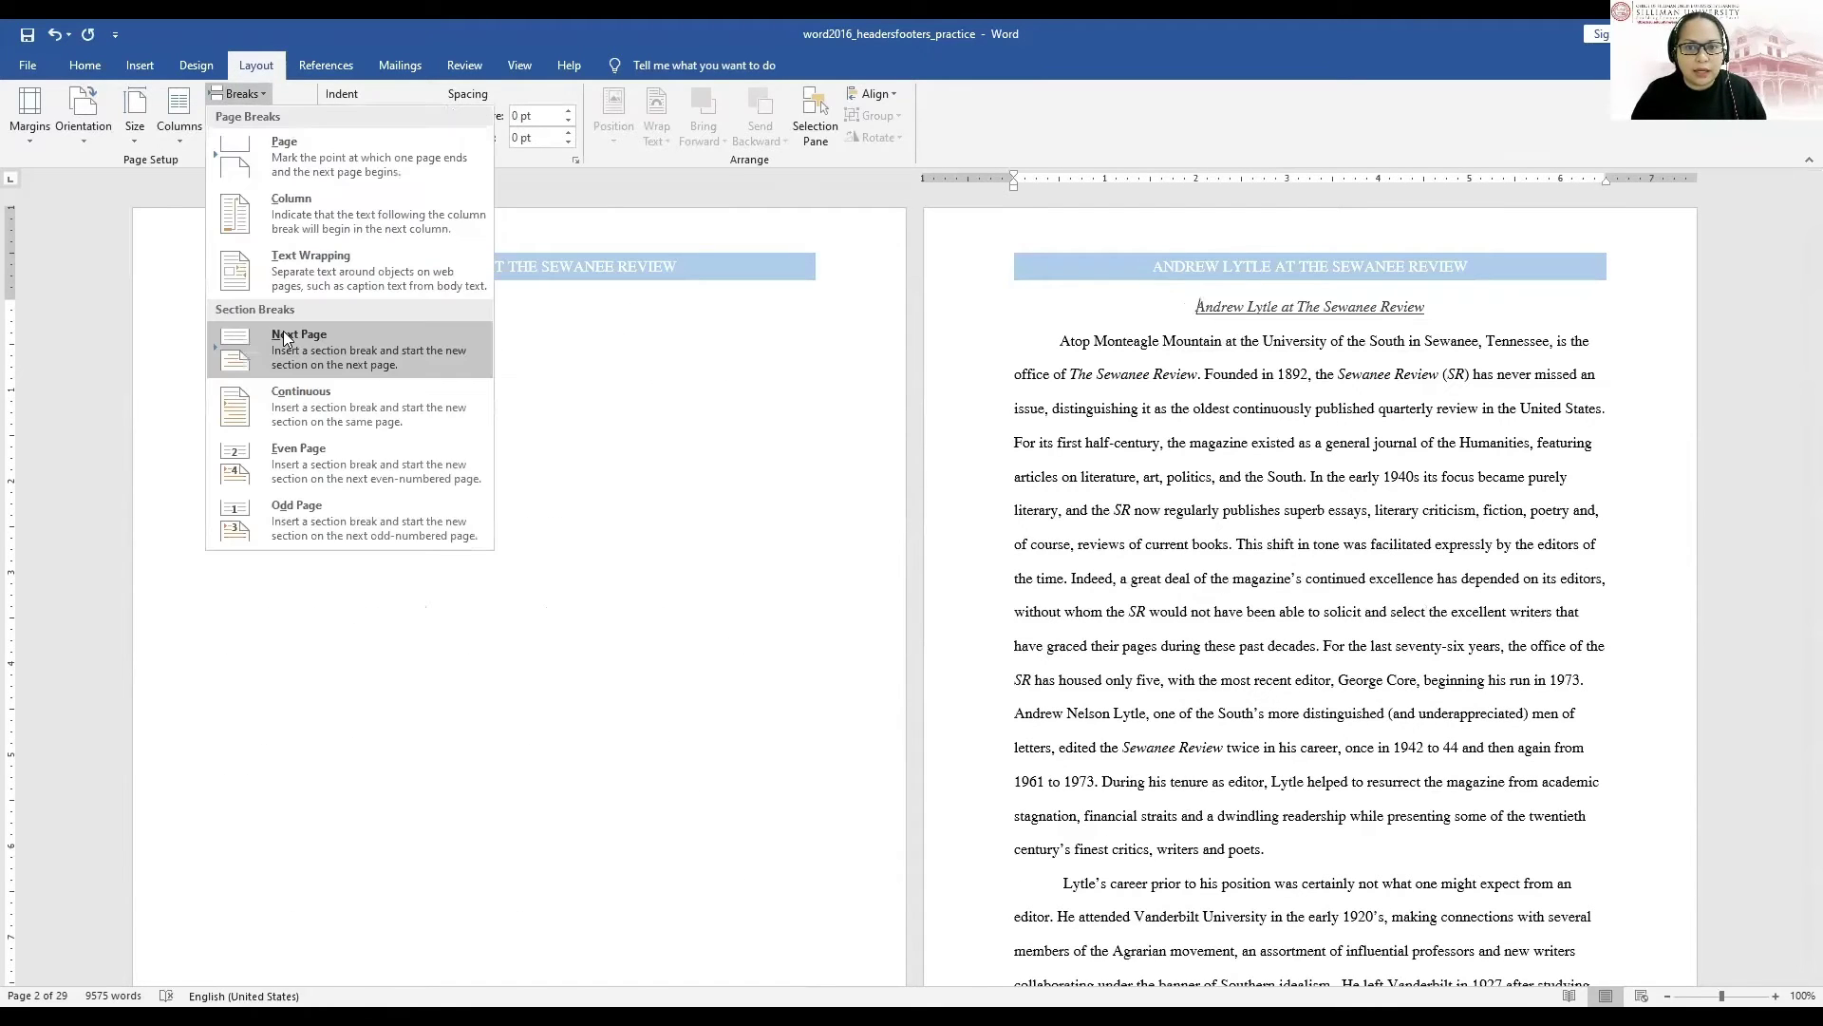
left_click(284, 335)
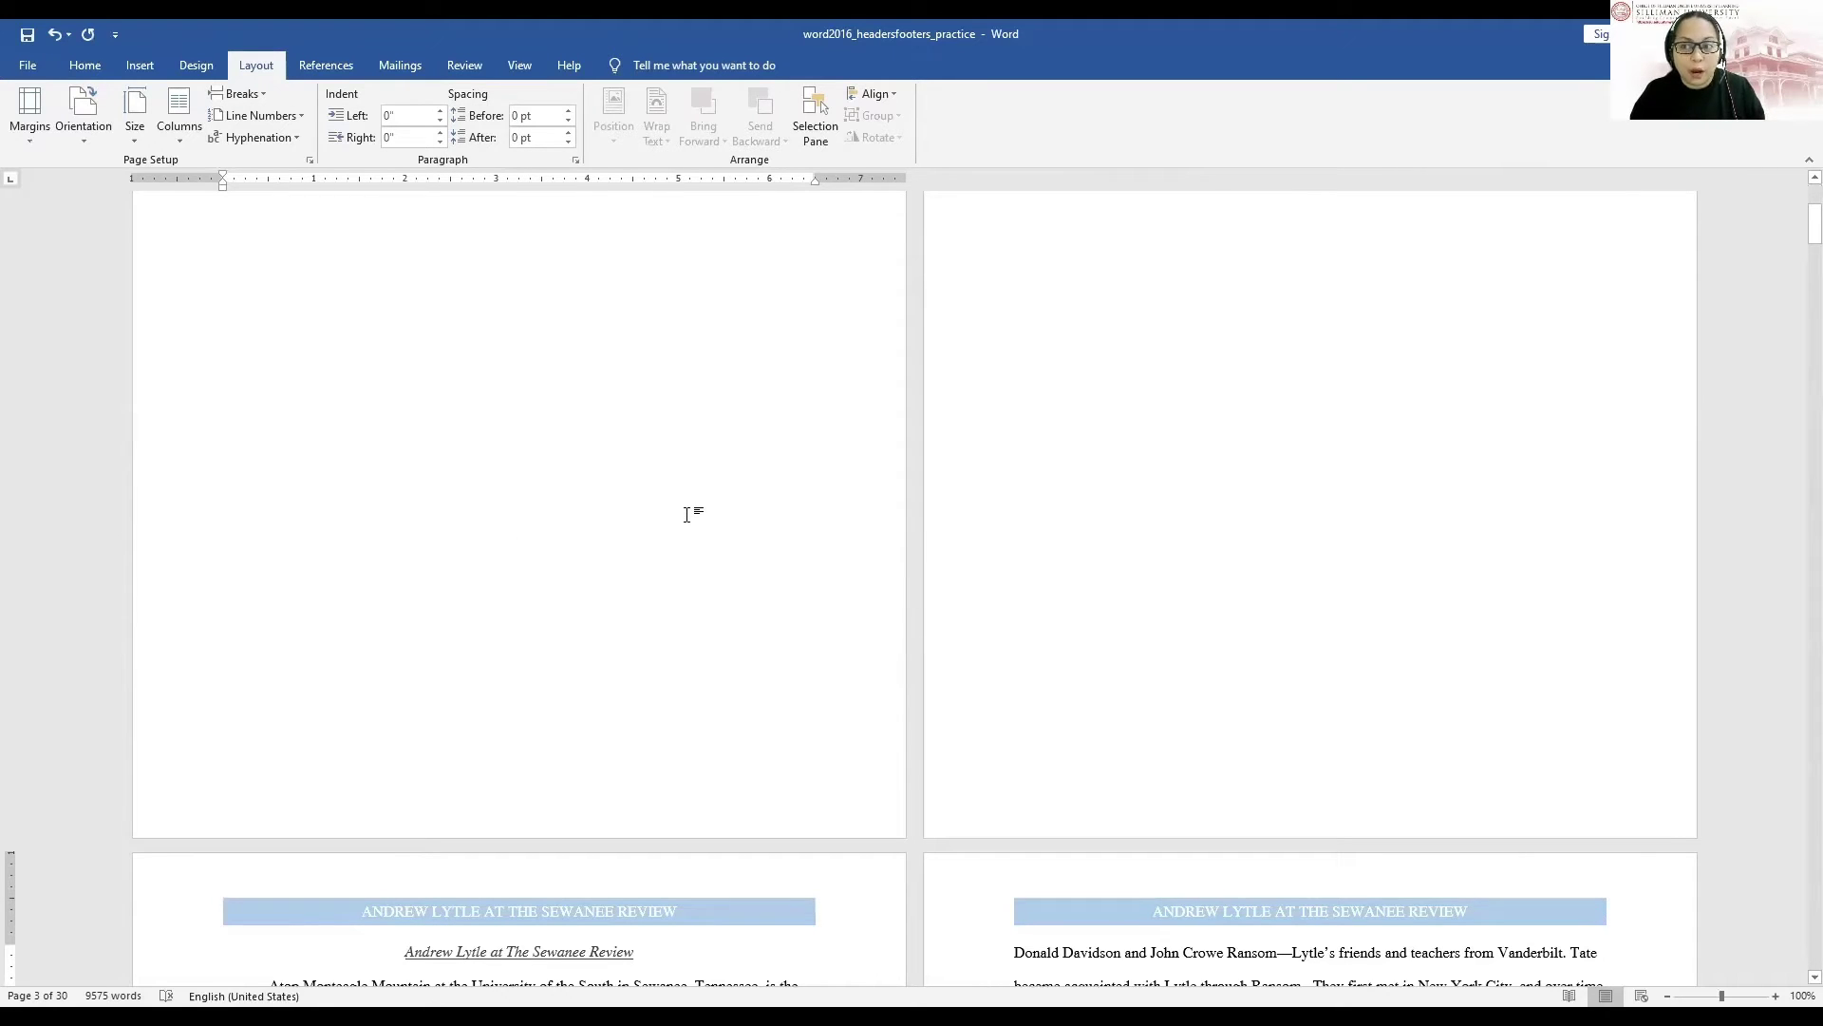
Open the footer on the essay's first text page in Section 3 and unlink it from the previous section
scroll(688, 514, "down", 5)
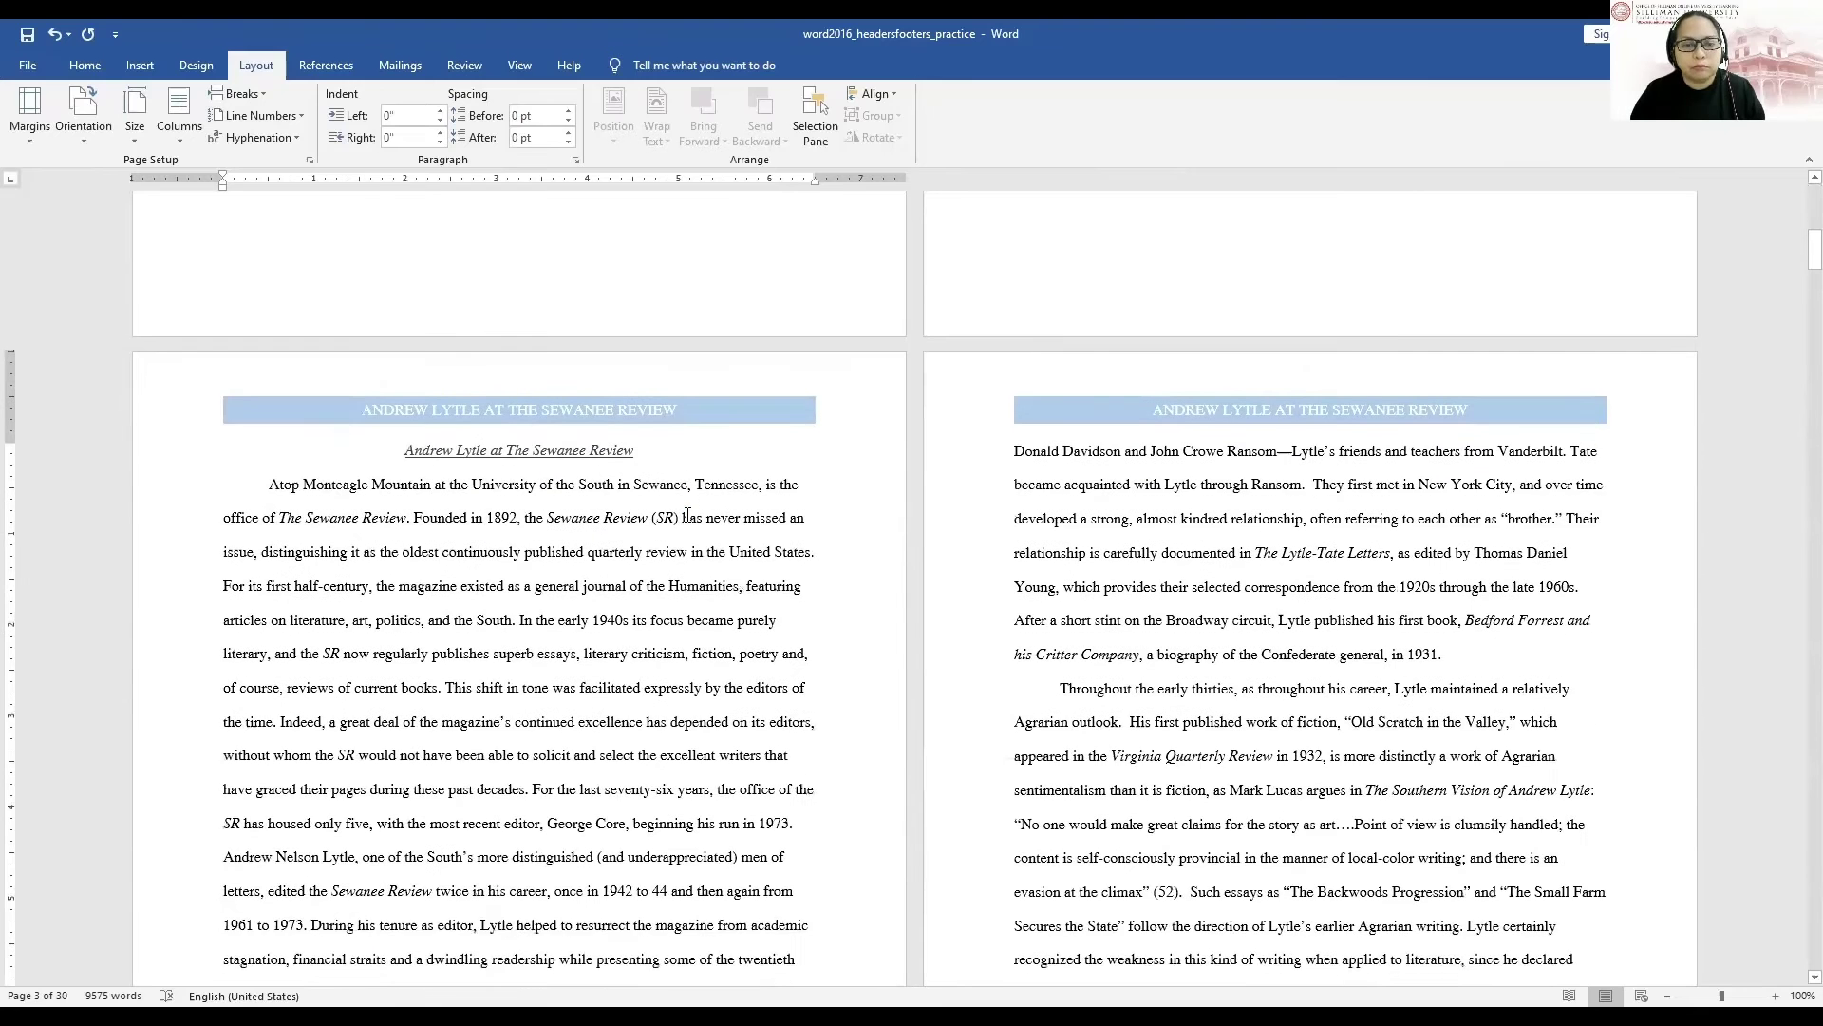
scroll(689, 515, "down", 5)
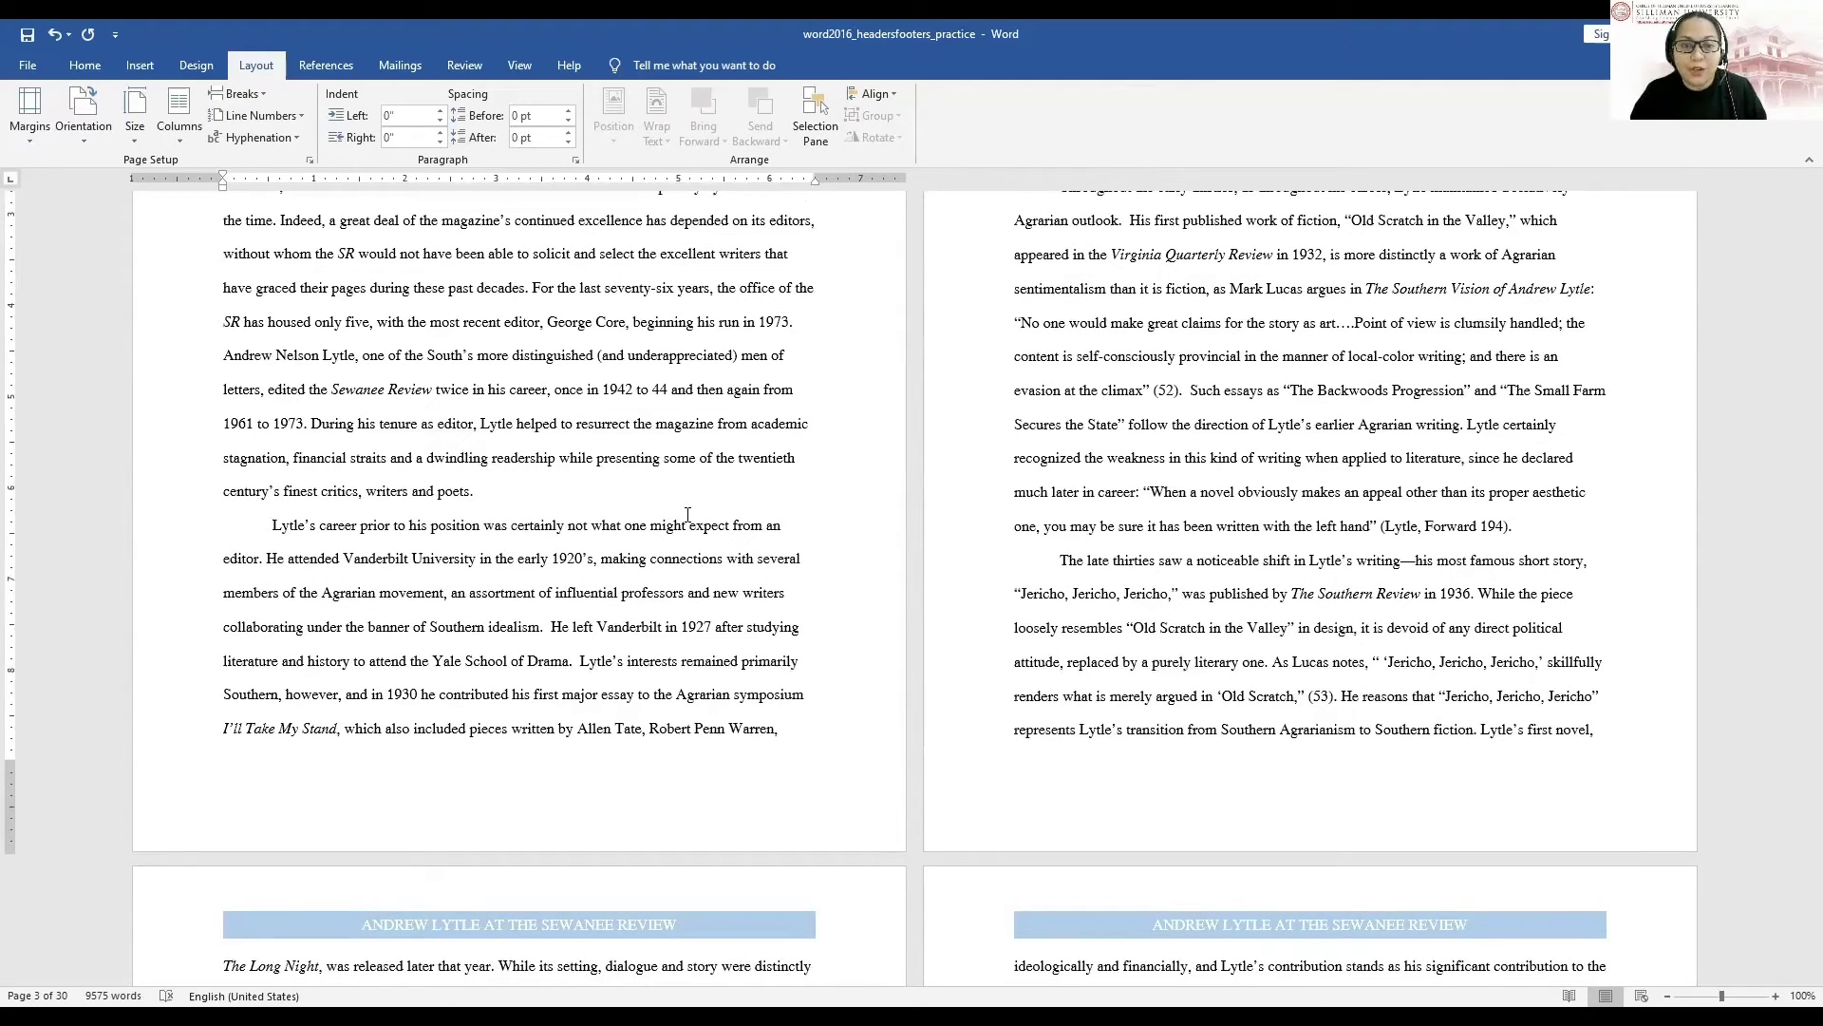
left_click(719, 730)
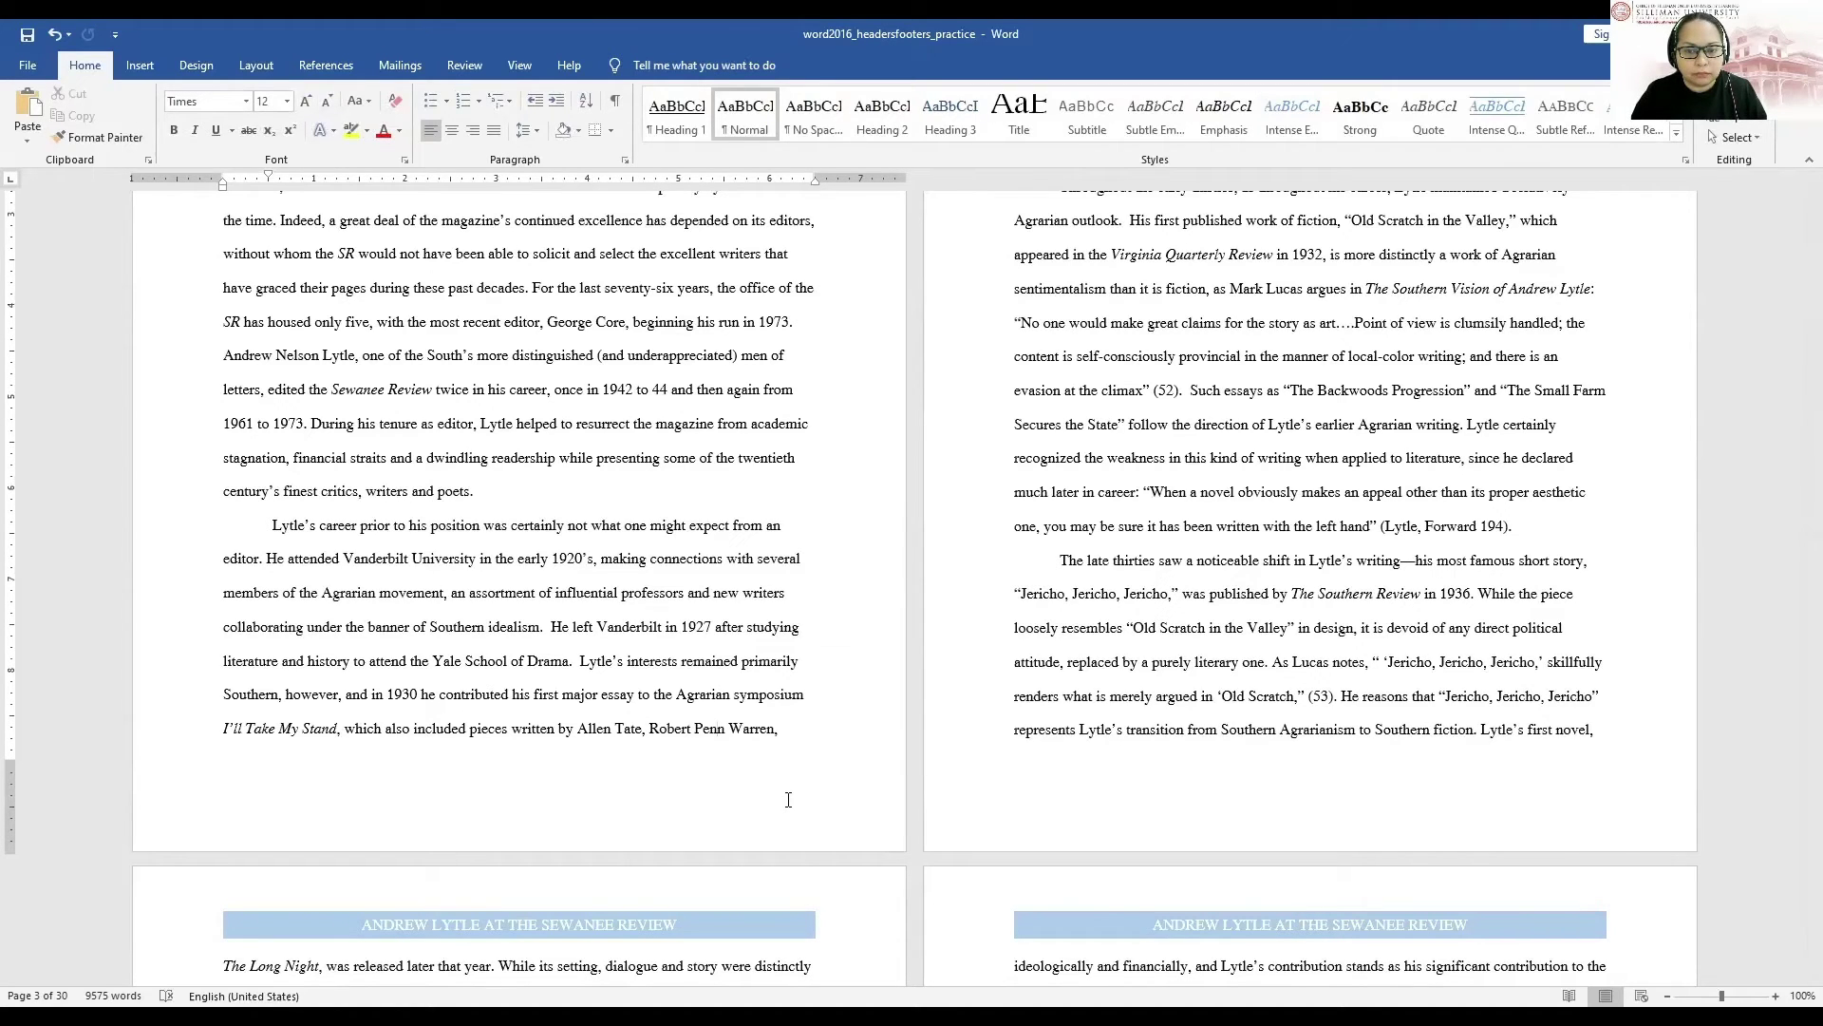
double_click(789, 799)
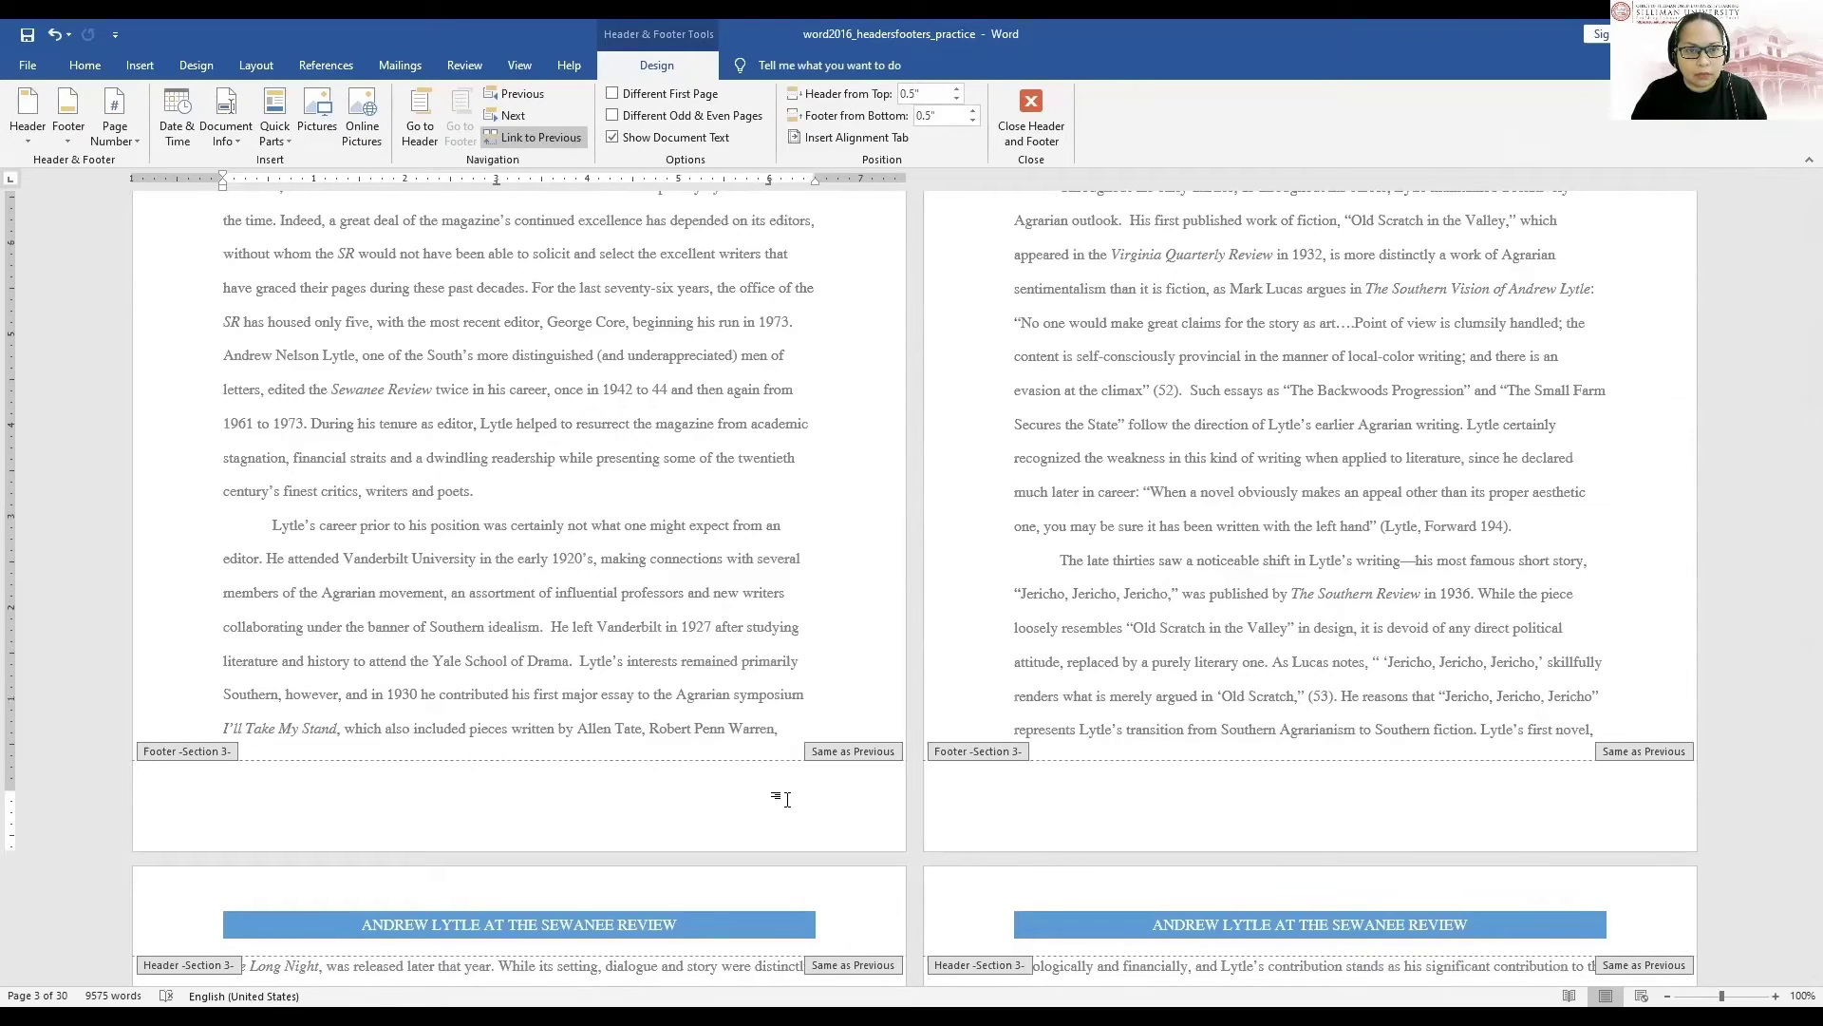
left_click(547, 139)
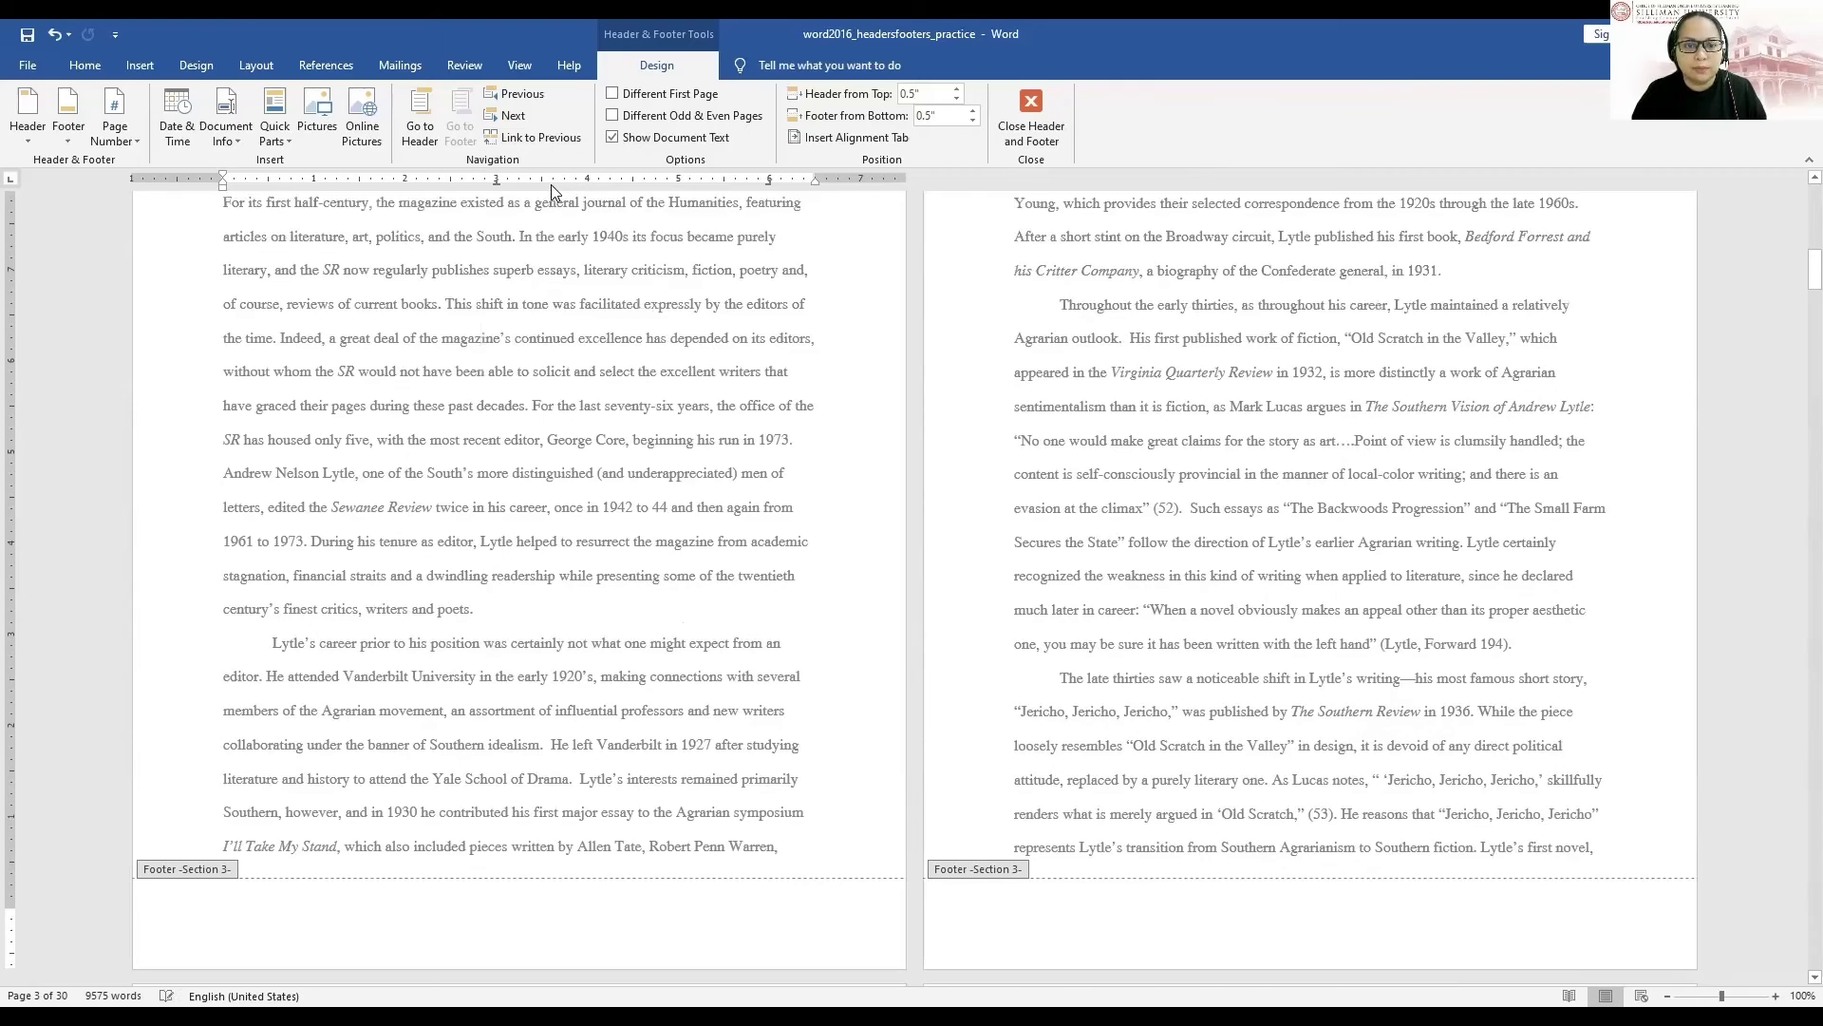
Add page numbers at the bottom of the Section 3 pages using the Accent Bar 2 style
left_click(132, 152)
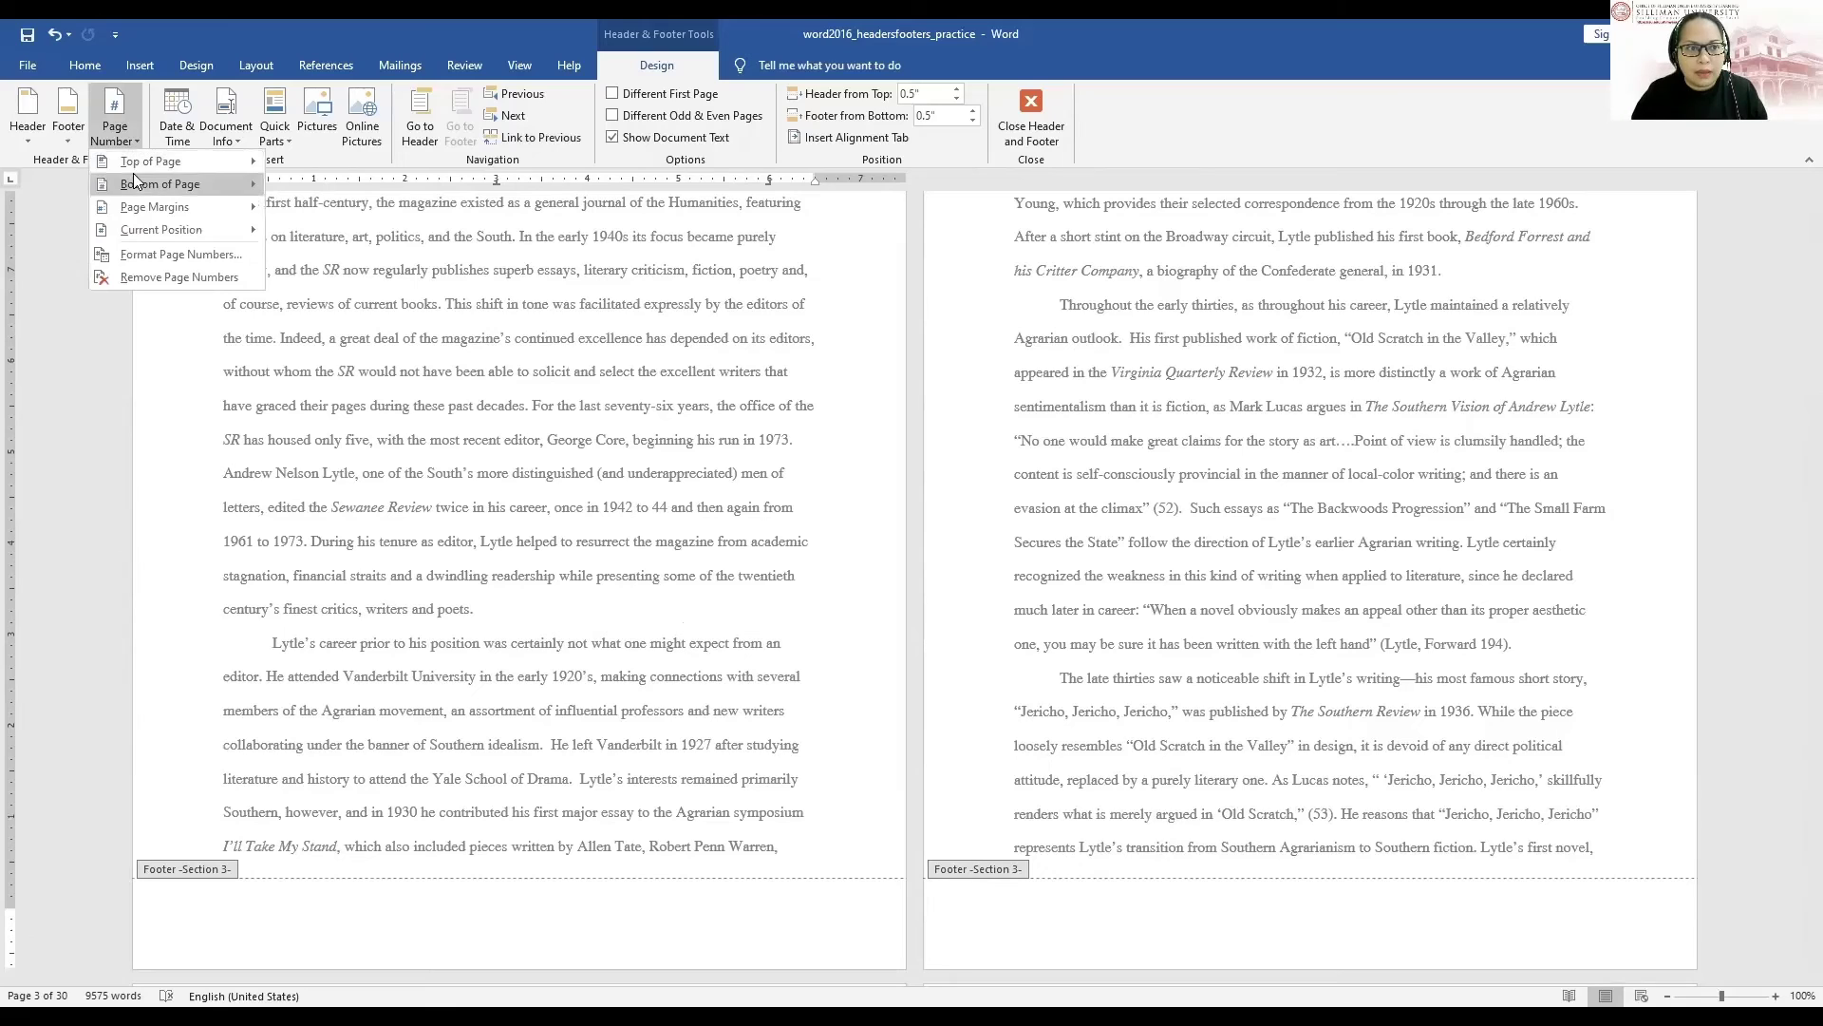
mouse_move(132, 181)
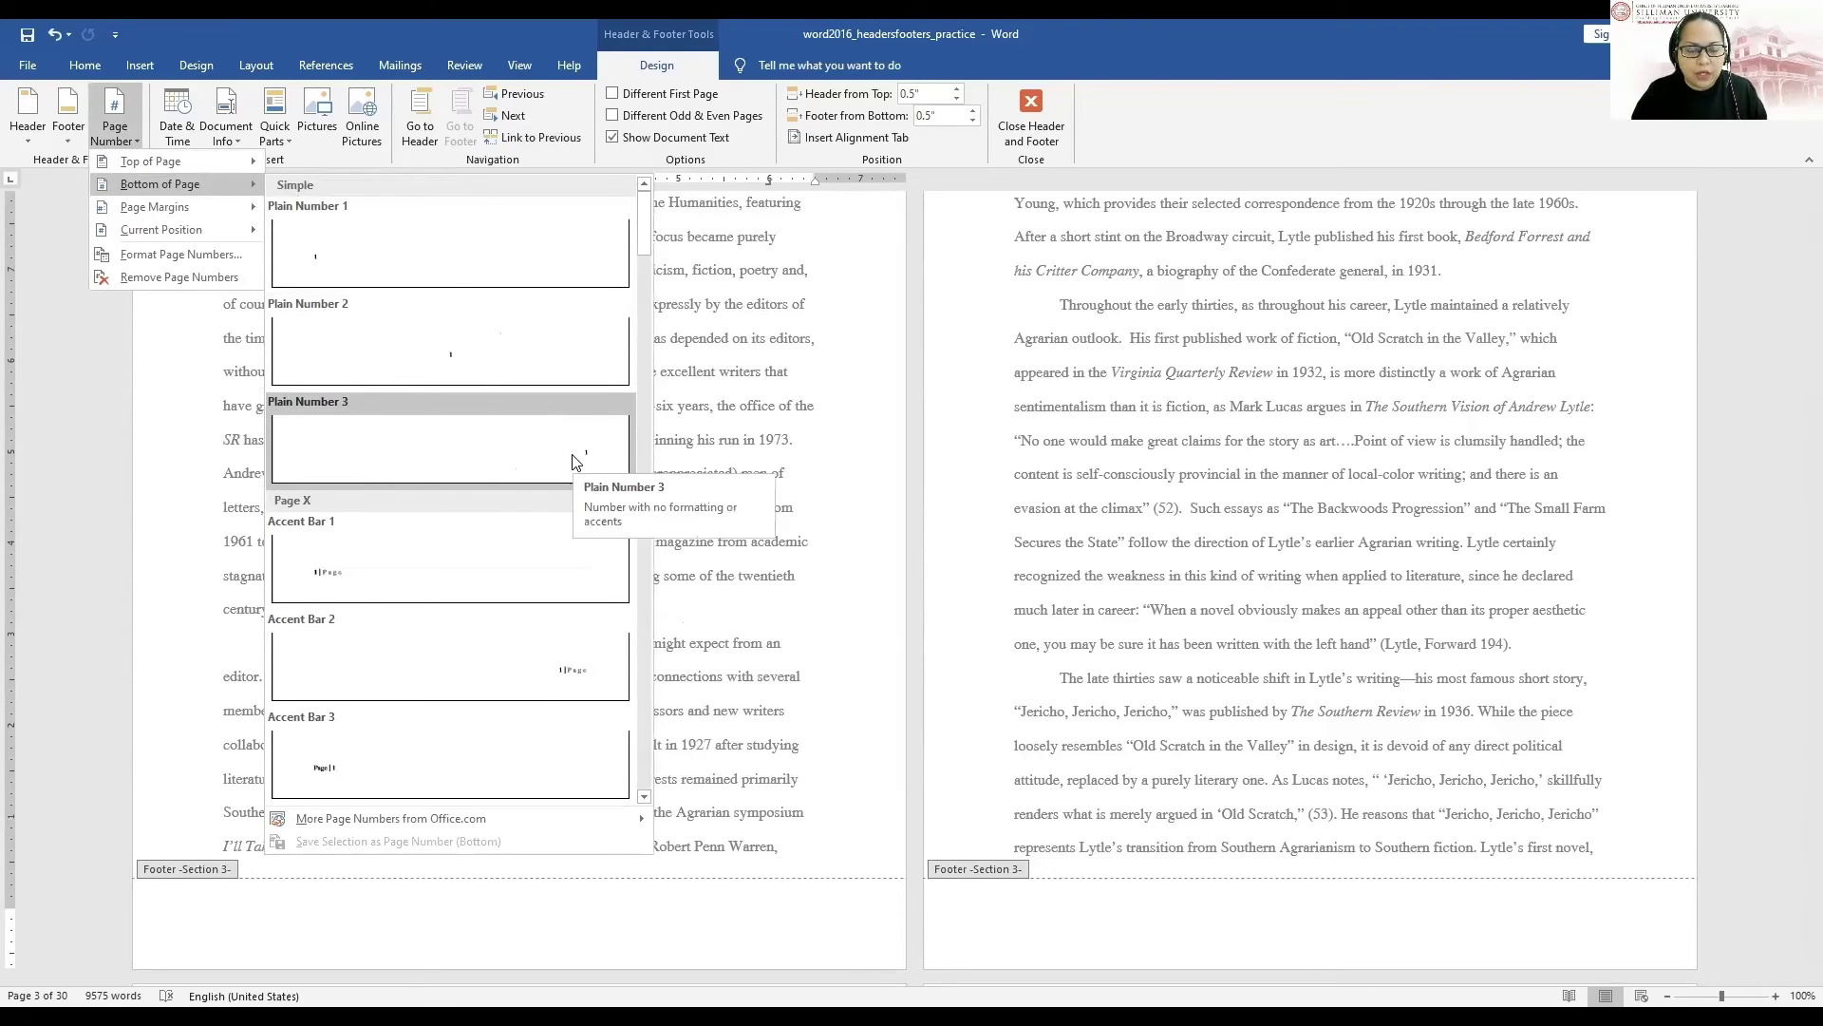
left_click(576, 677)
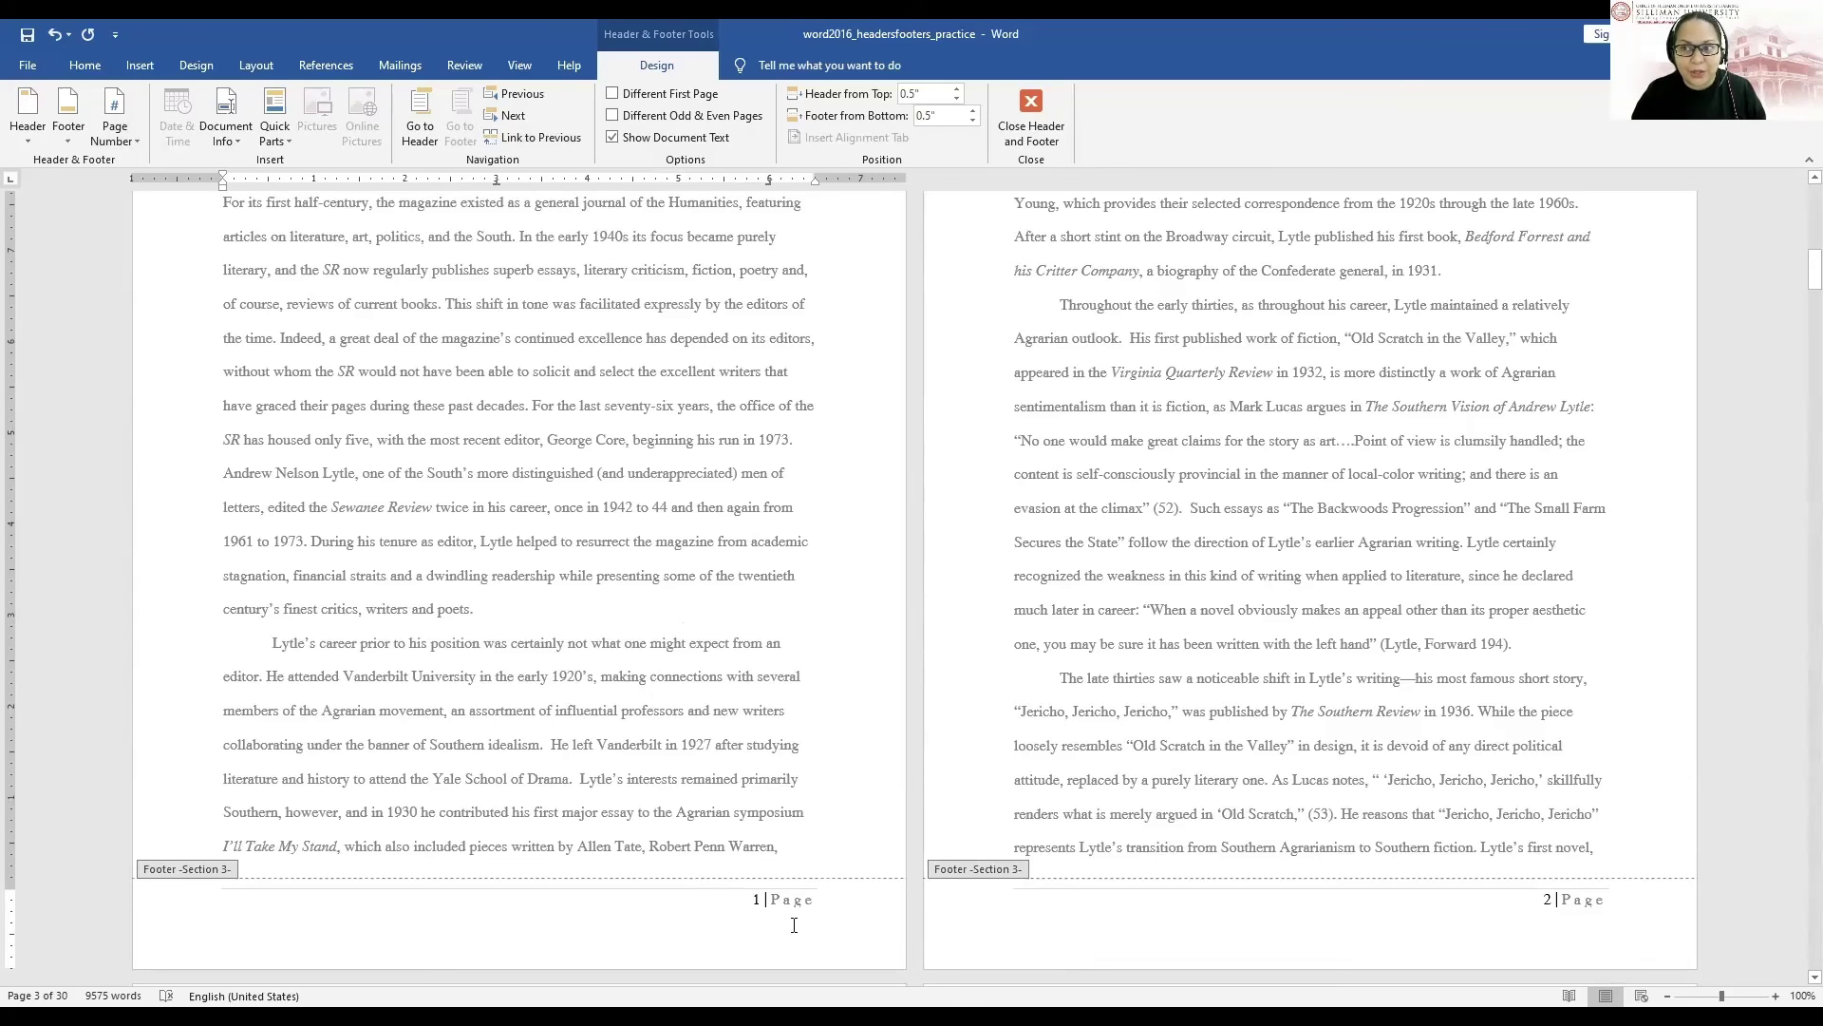
scroll(849, 875, "down", 1)
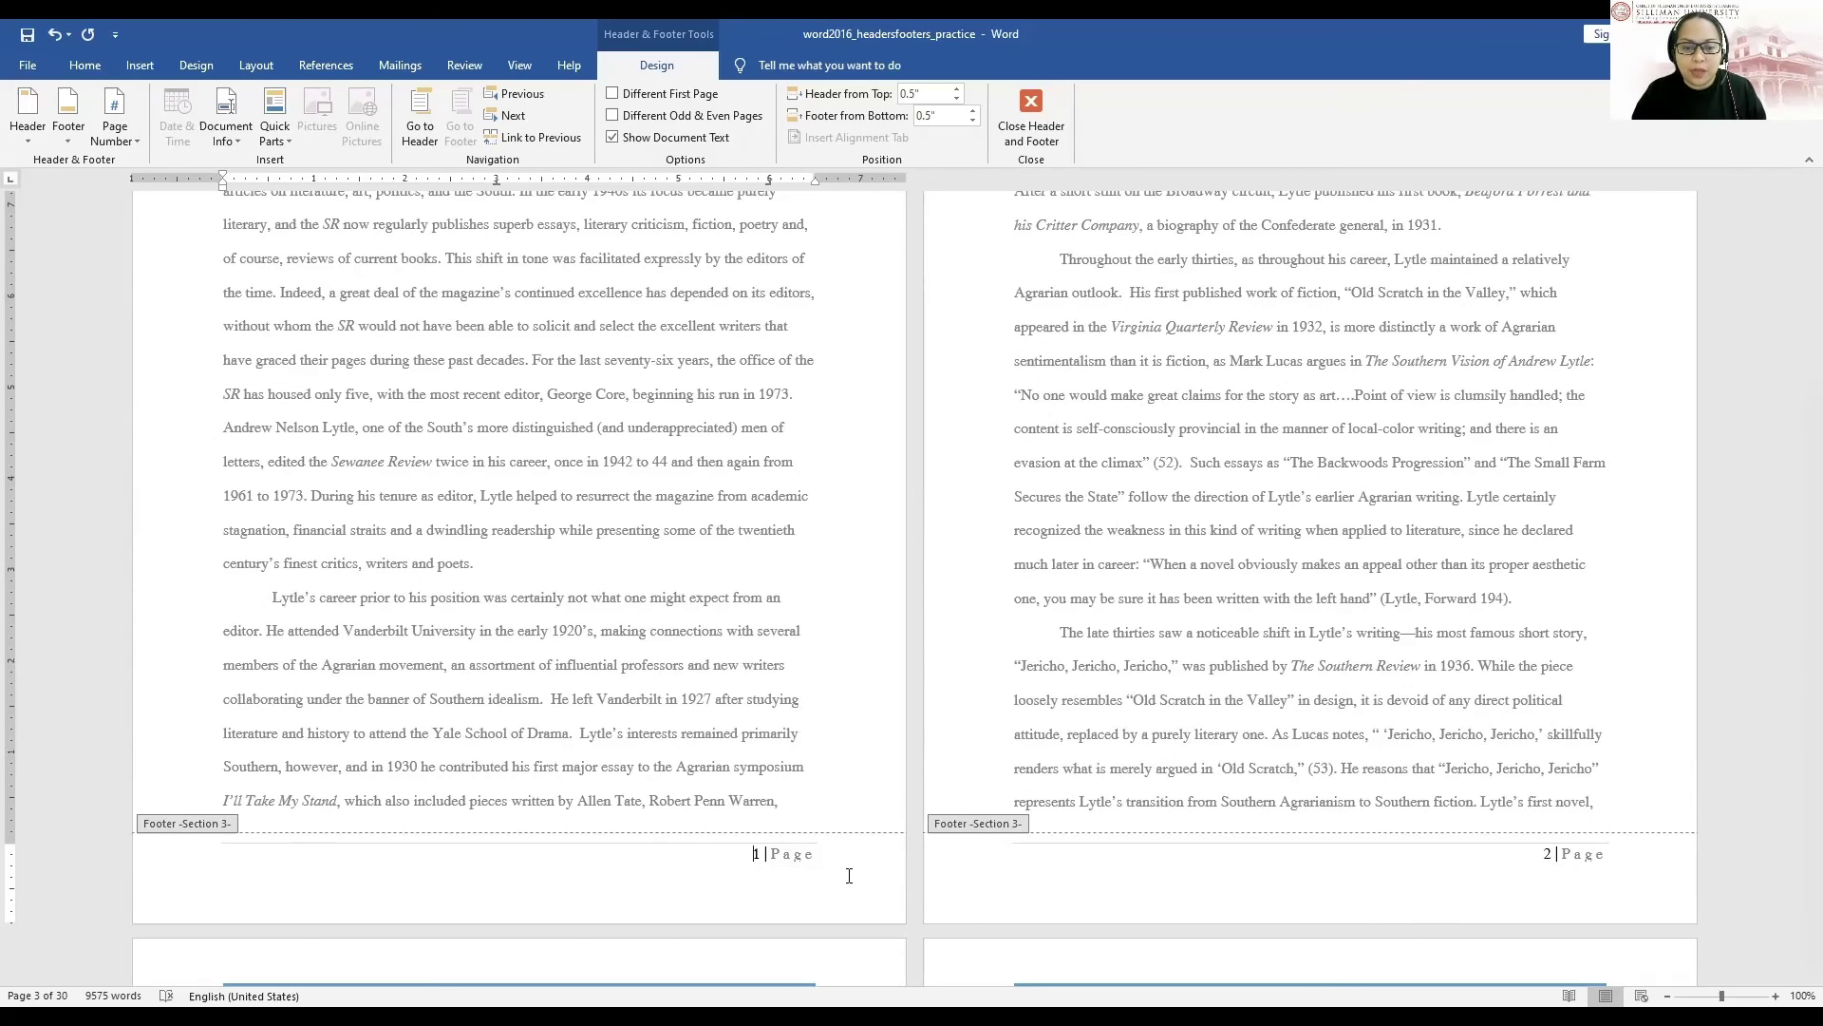